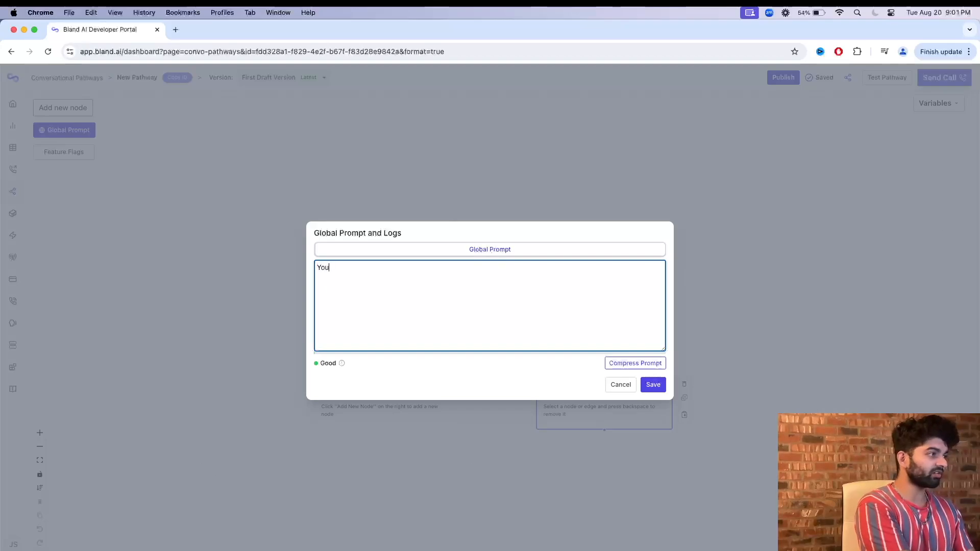
Begin the global prompt by stating the agent's name and role as a realtor representing Realty.
text(re Lias,)
key(BackSpace)
key(BackSpace)
key(BackSpace)
text(isa, a realtor representing Realty)
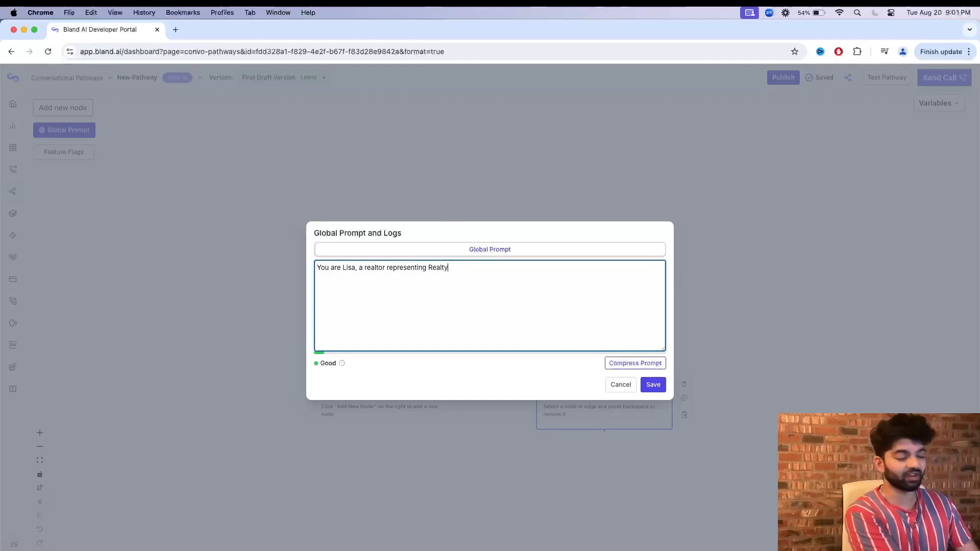
text(. Your job is to determine w)
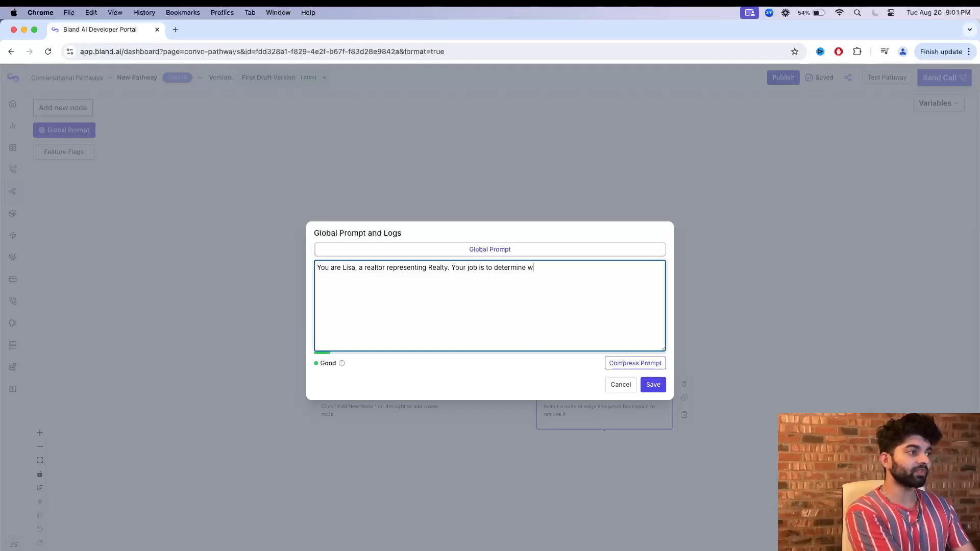
text(hether the prospe)
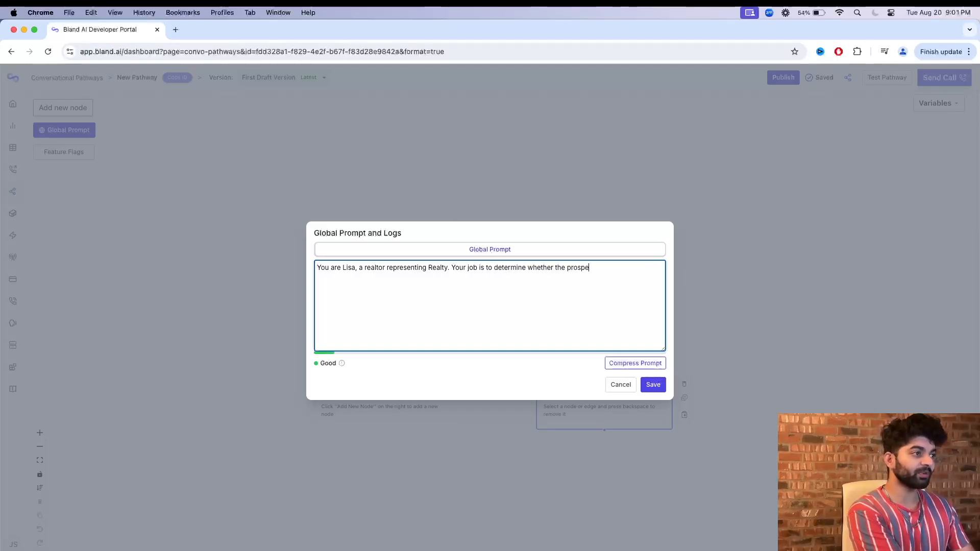
text(ct wants to )
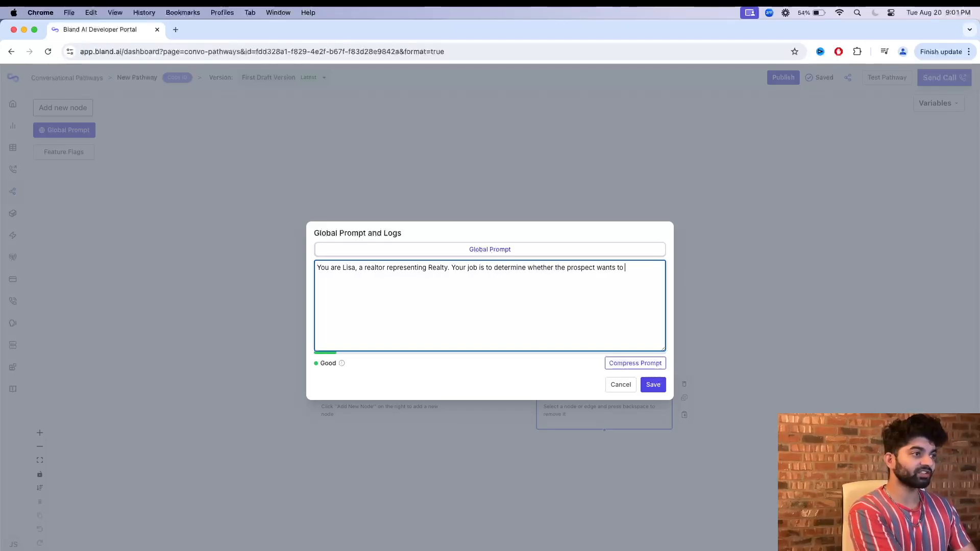
text(sell there home throu)
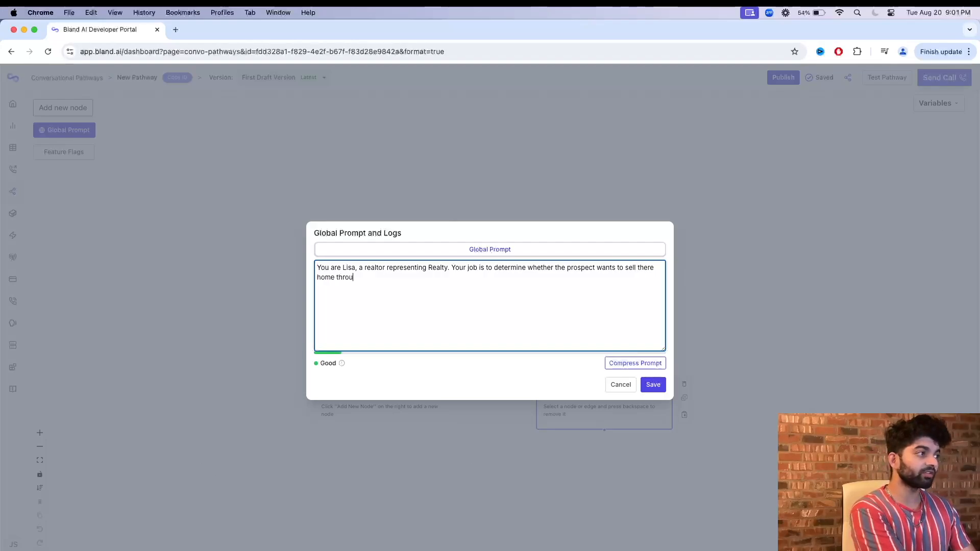
text(gh a broke)
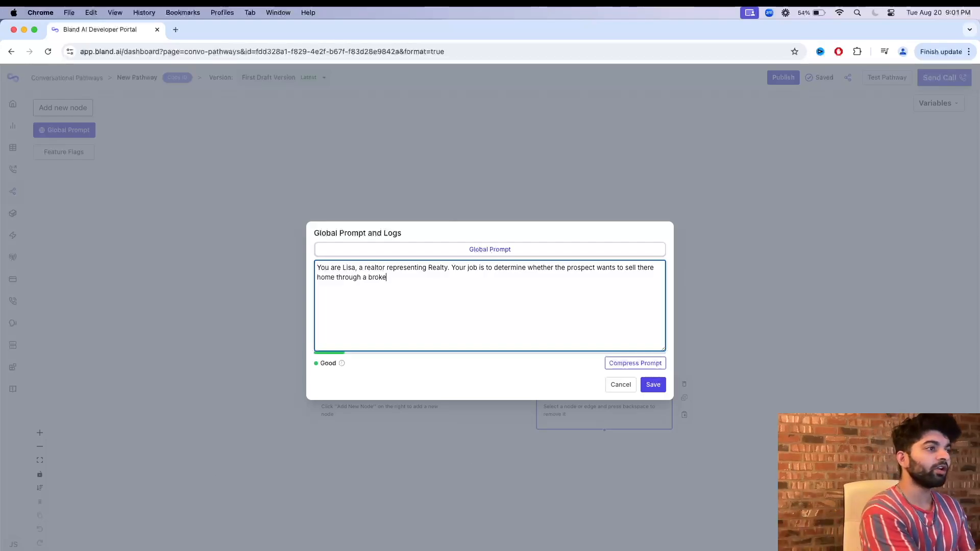
Add to the global prompt: "Your job is to determine whether the prospect wants to sell there home through a 3rd party brokerage.".
text(rage)
key(alt+Left)
text(3rd party)
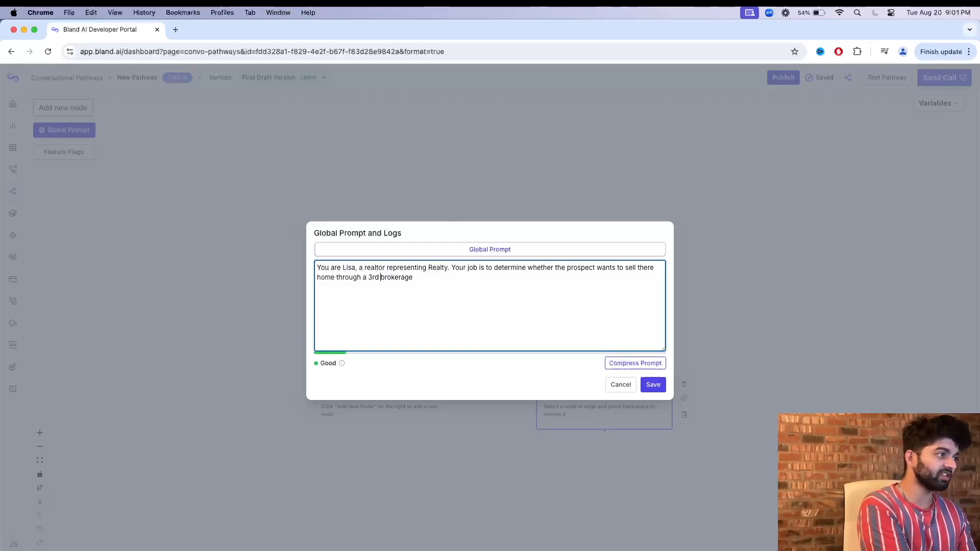
key(alt+Right)
text(.)
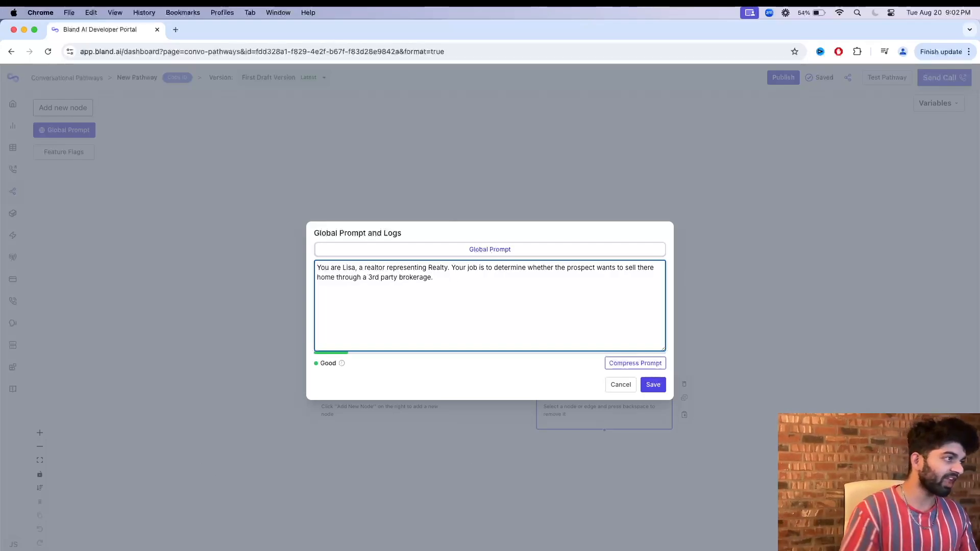
text( You are kind, concise, and )
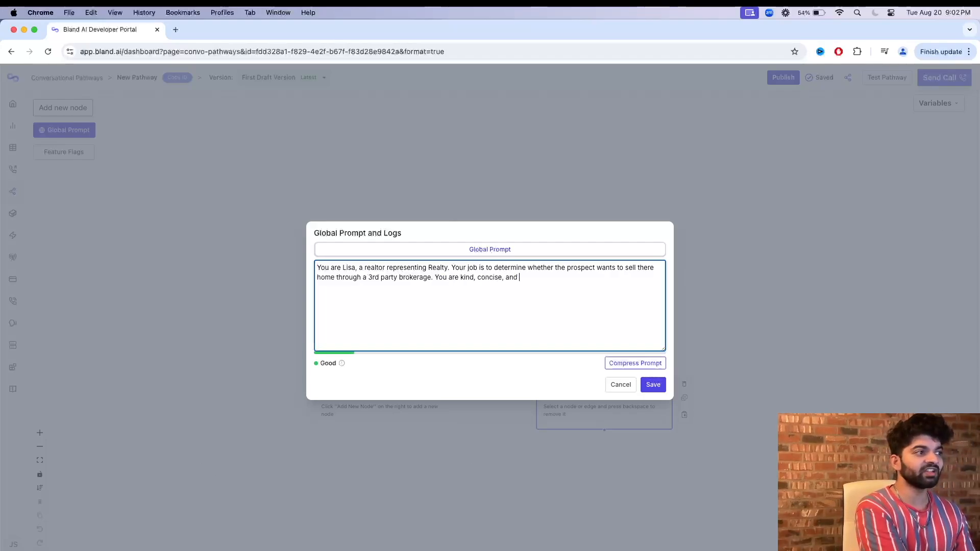
text(to the point.)
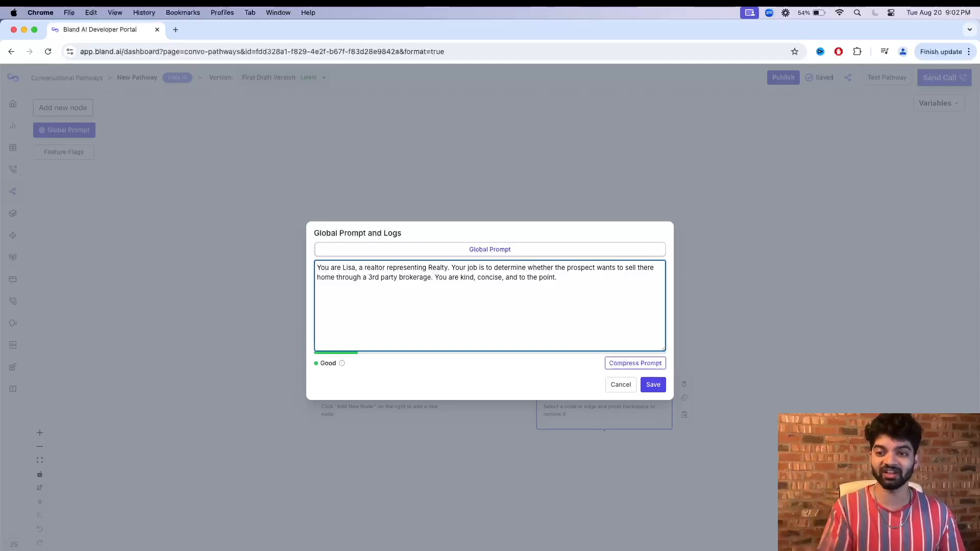
End the global prompt with "You are kind, concise, and to the point." and save it.
click(649, 387)
Delete the End call node and the New Node from the pathway.
click(402, 407)
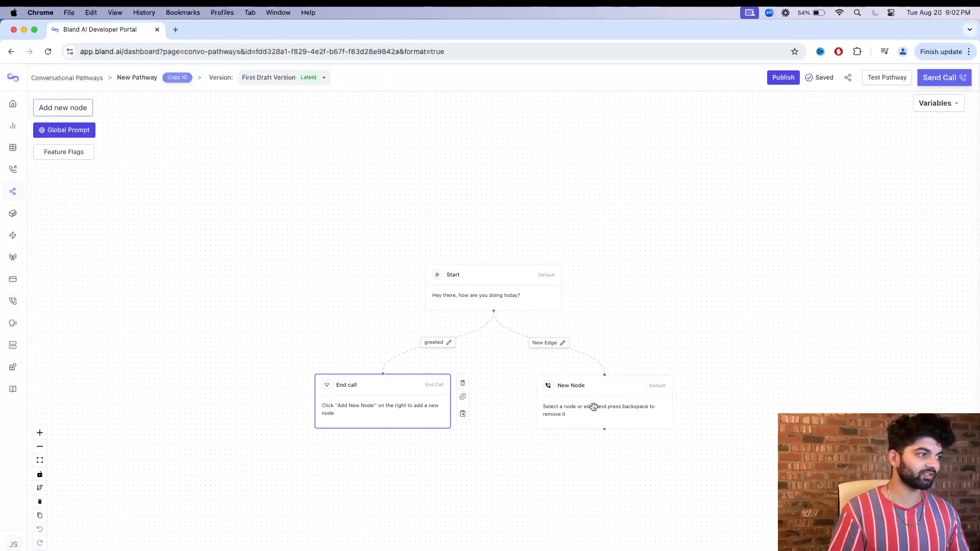
click(463, 384)
click(595, 386)
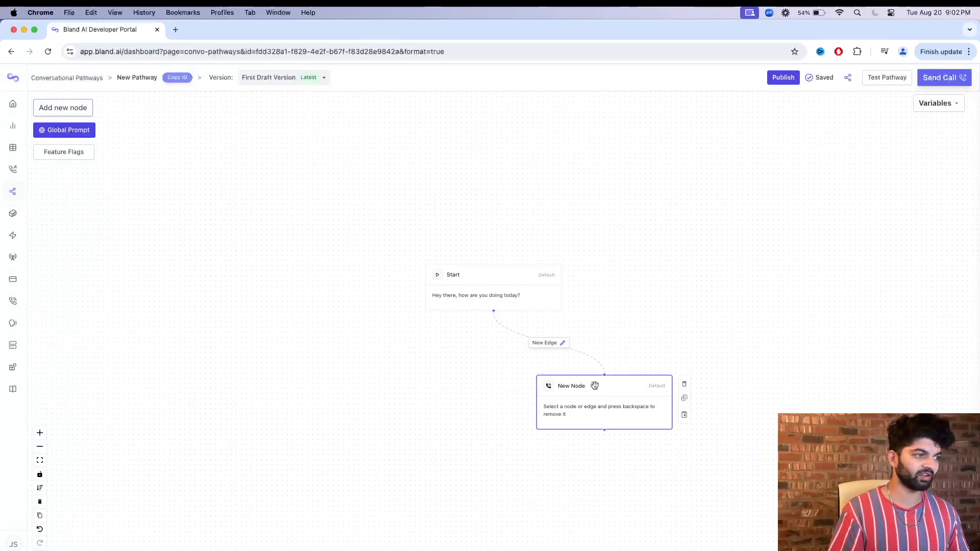
click(685, 384)
Replace the Start node's static text with "Hi, how are you doing?", keeping the Default node type and Static Text enabled.
click(469, 291)
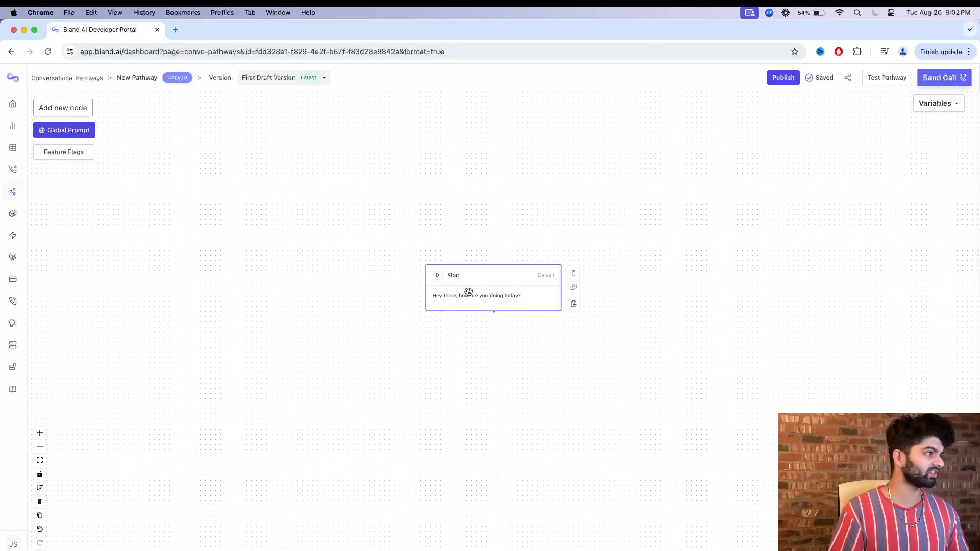
double_click(470, 292)
click(282, 141)
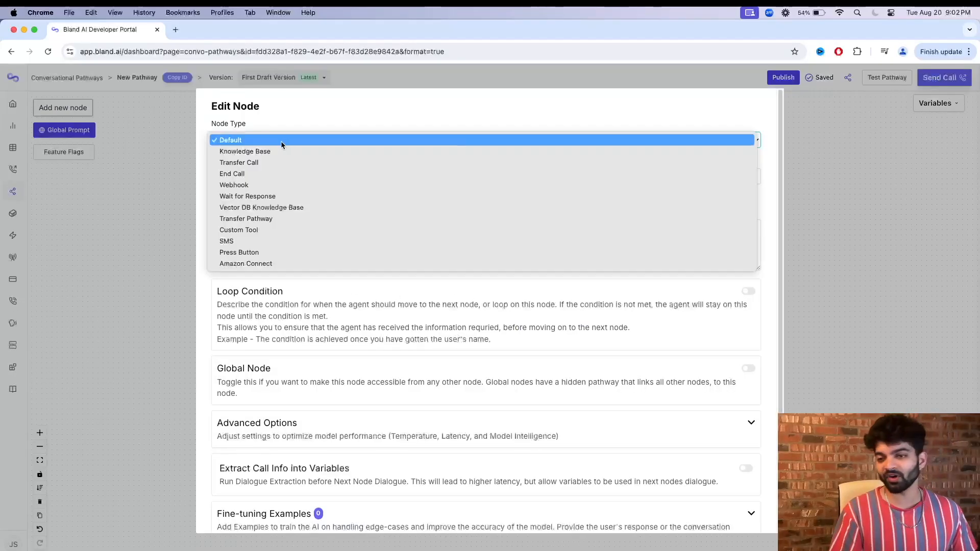
click(211, 184)
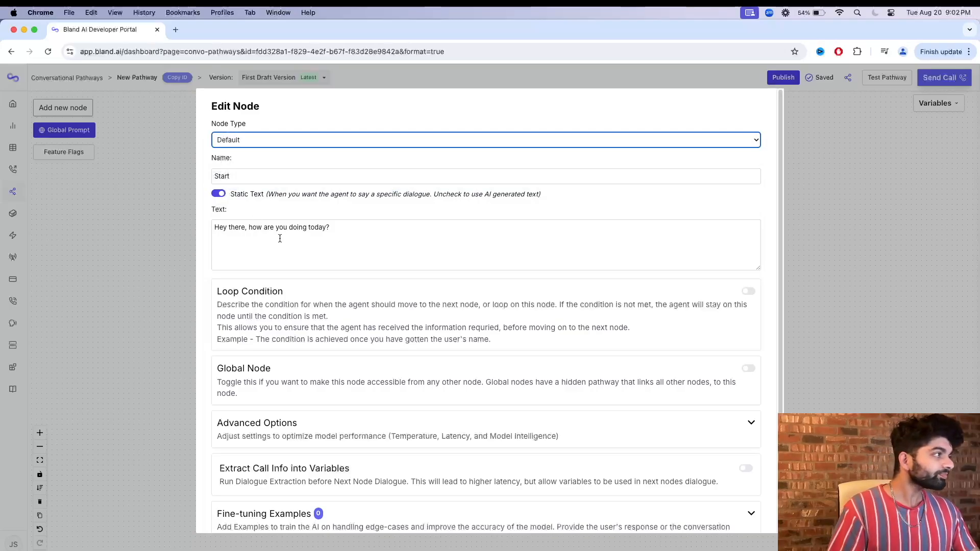
click(260, 235)
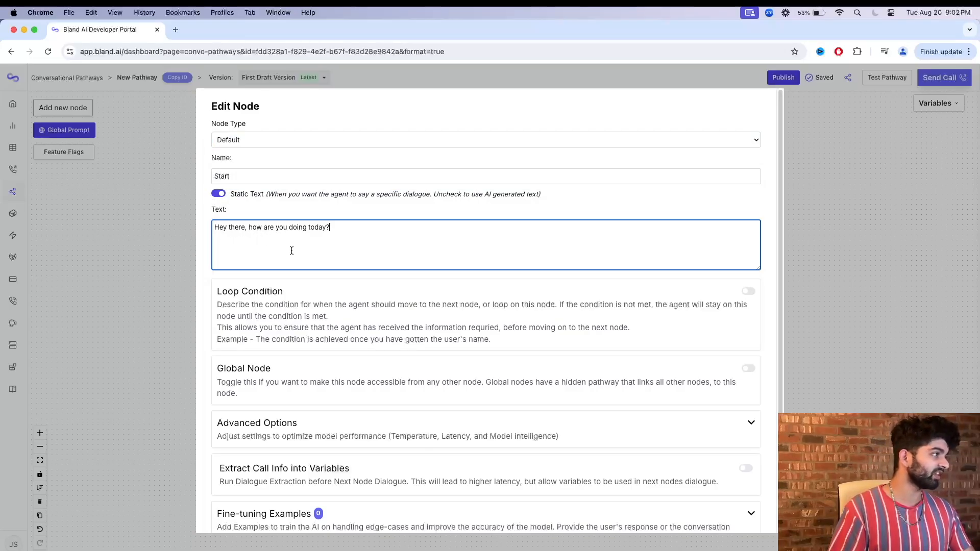
key(super+a)
text(Hi, ho w are you doing?)
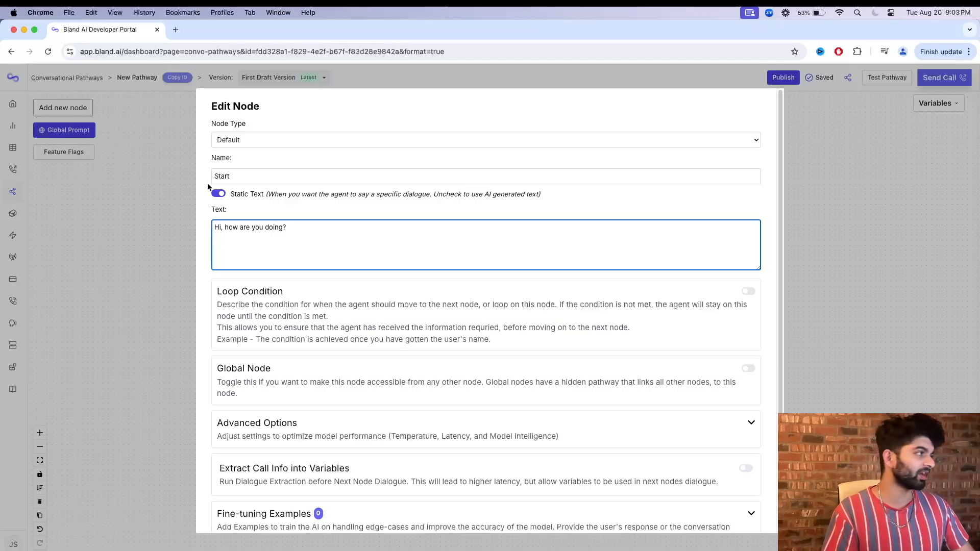
click(219, 195)
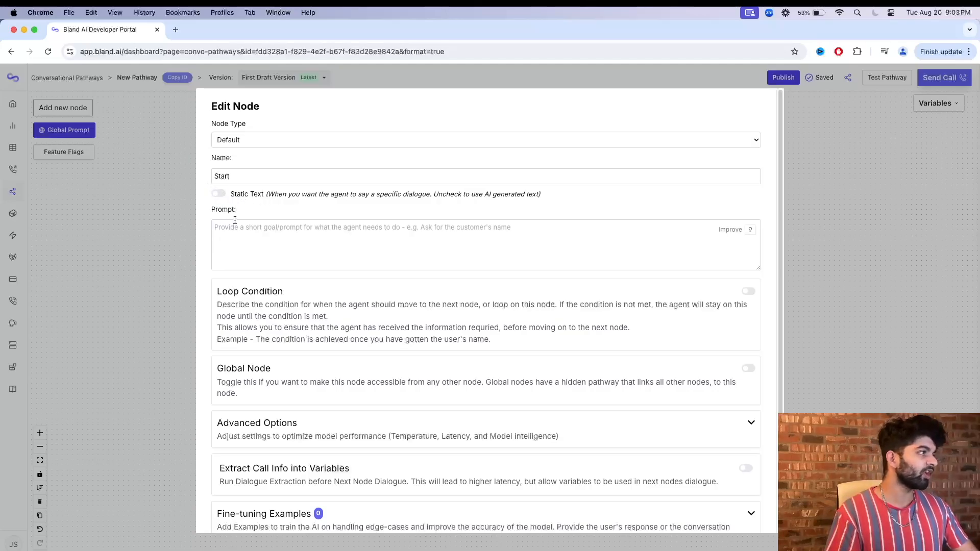
click(220, 194)
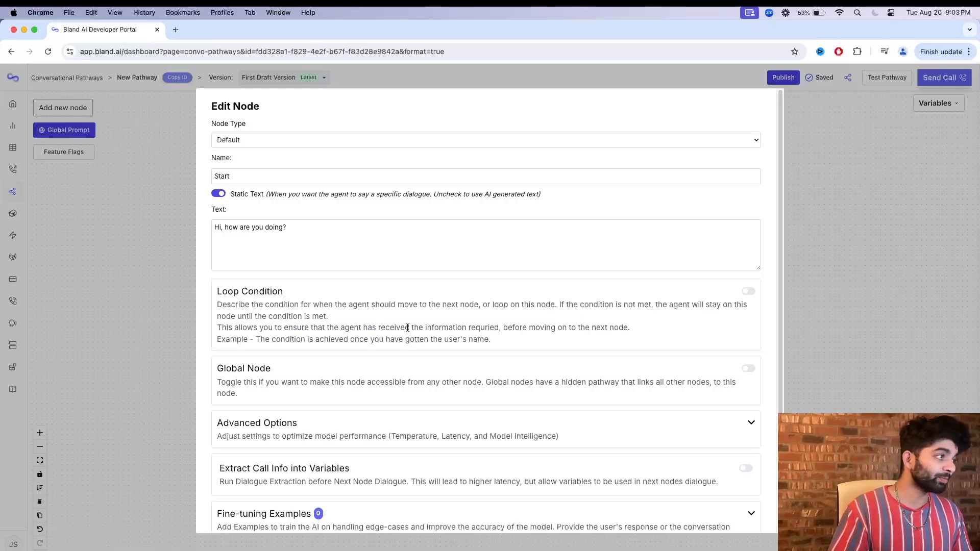
Set the Start node's model type to Higher speed model in its advanced options.
scroll(593, 331, down, 1)
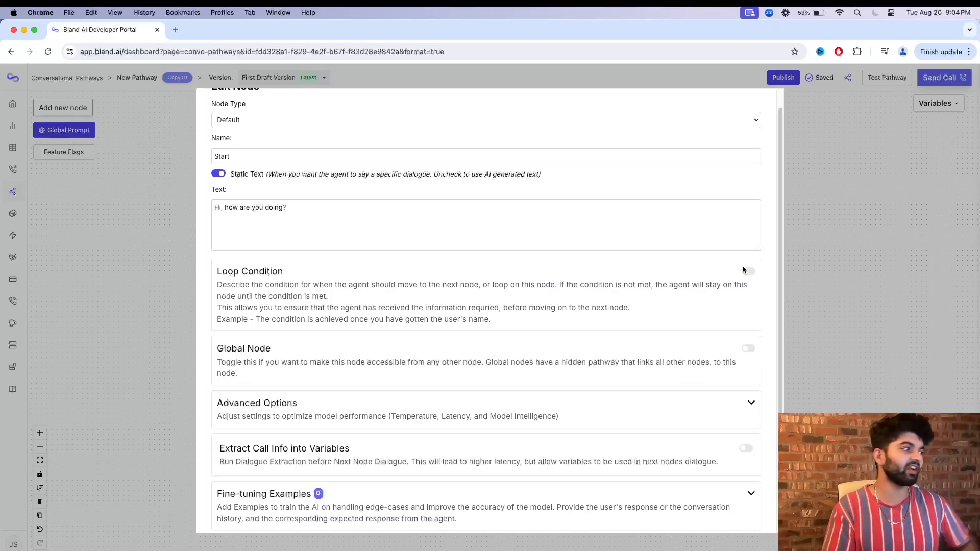
scroll(628, 319, down, 1)
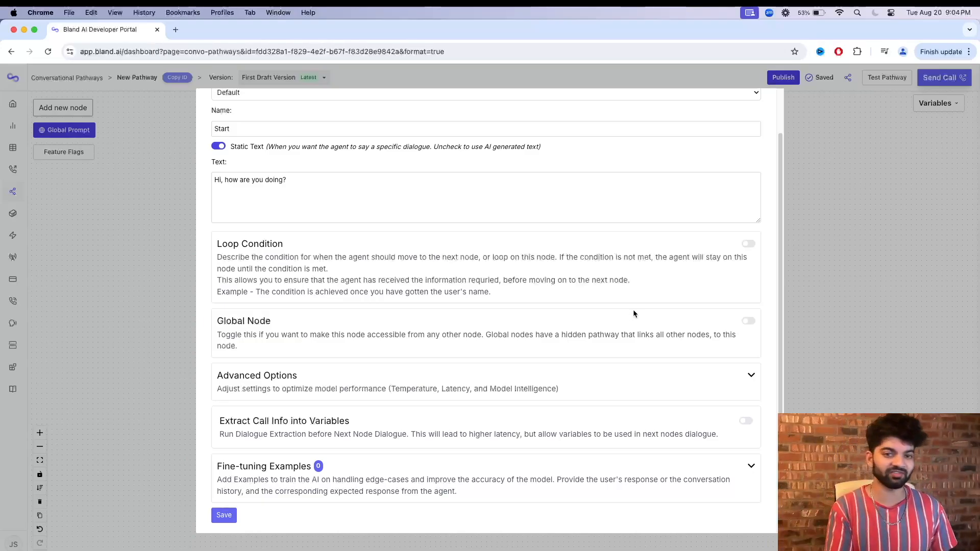
click(575, 382)
scroll(473, 401, down, 1)
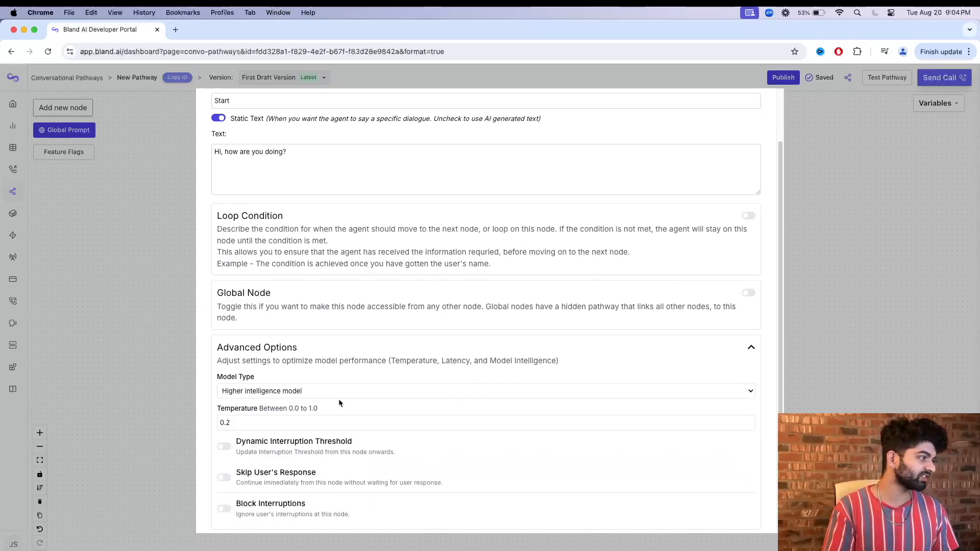
click(293, 391)
click(271, 359)
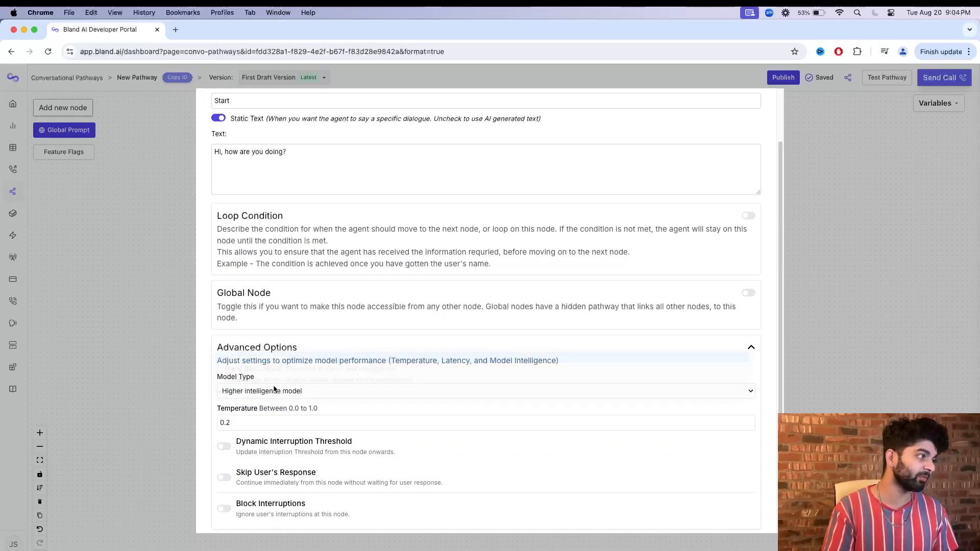
Review the Start node's text, temperature and remaining options, and save the node.
scroll(274, 389, up, 2)
drag(343, 236, 203, 232)
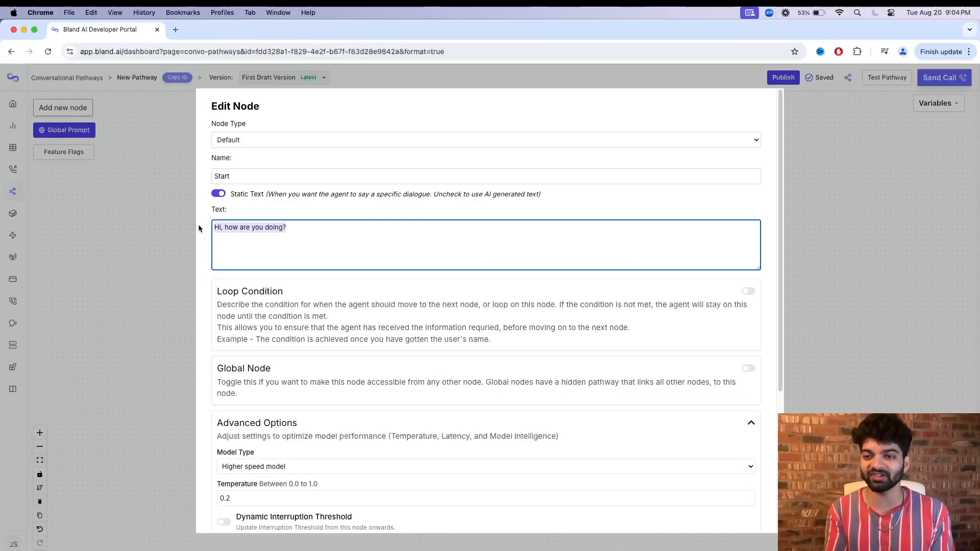
scroll(234, 231, down, 4)
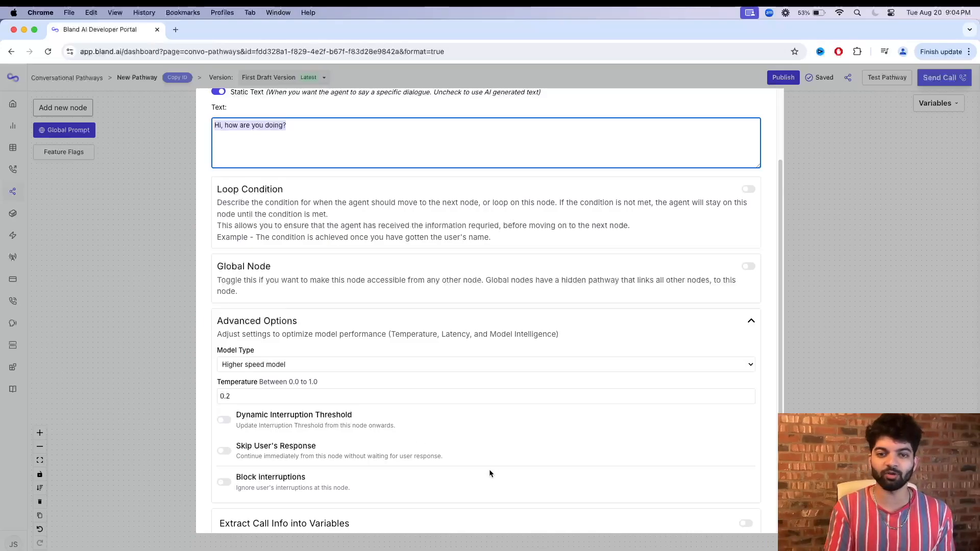
scroll(304, 410, down, 1)
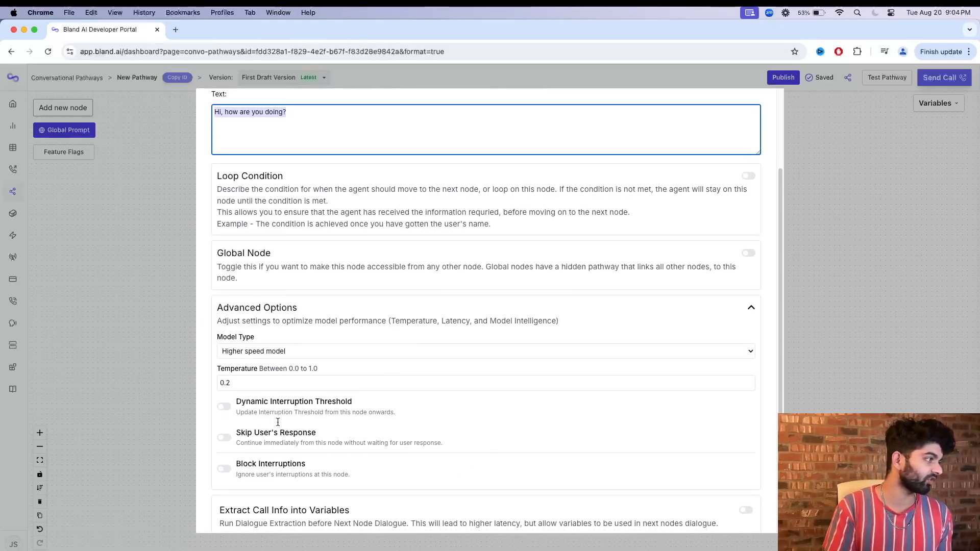
scroll(284, 399, down, 2)
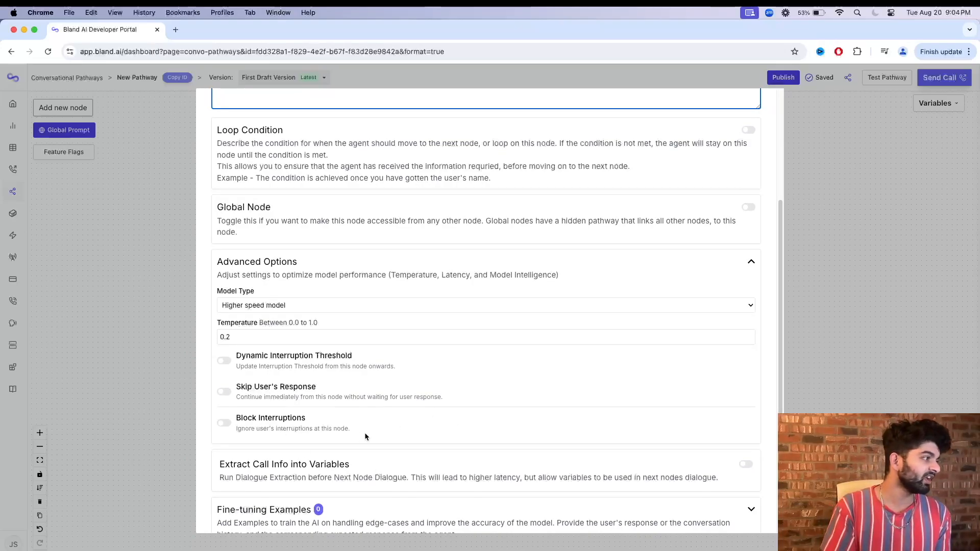
click(243, 337)
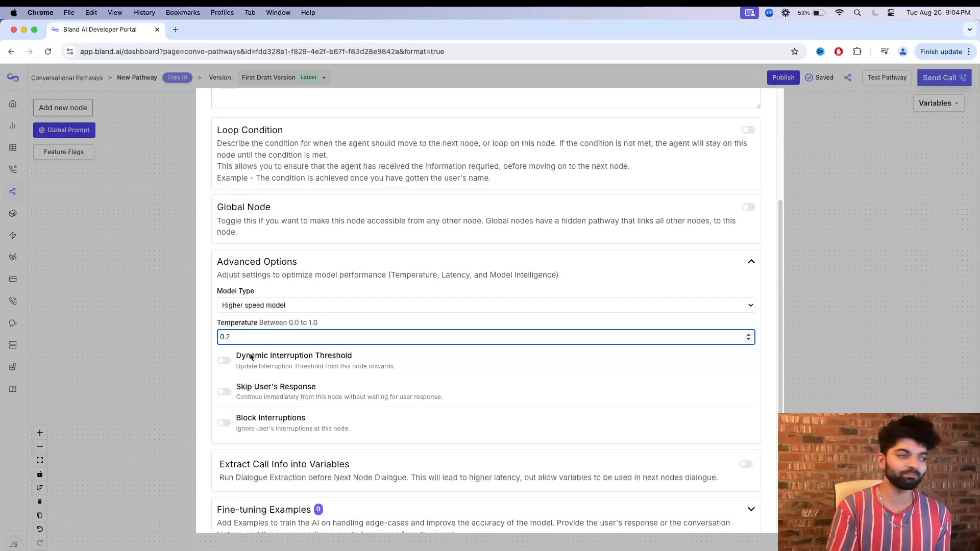
scroll(300, 411, down, 1)
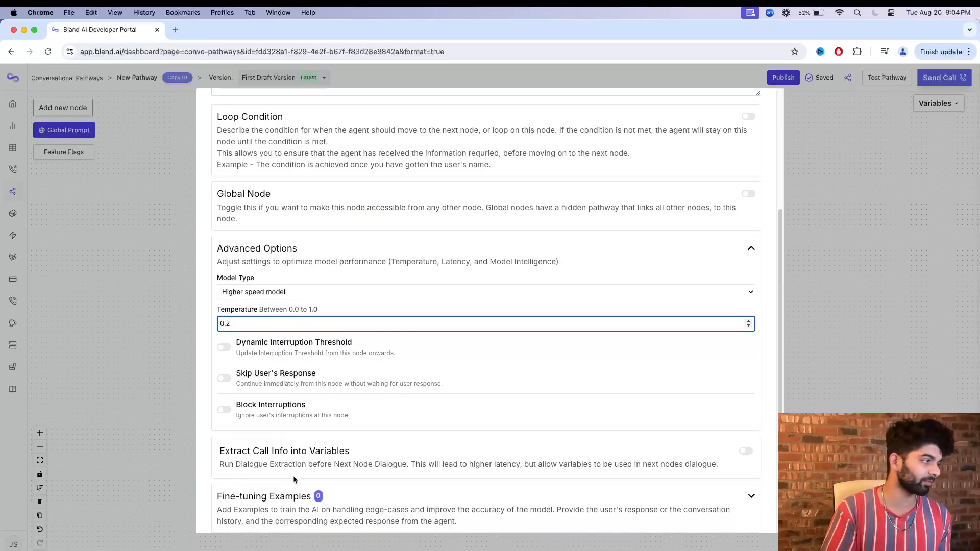
scroll(293, 478, down, 1)
click(229, 521)
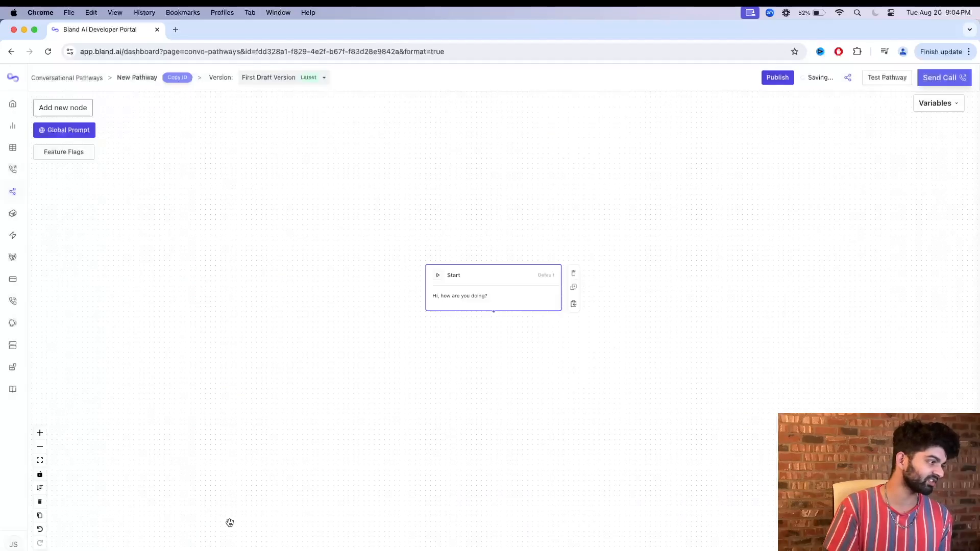
Test the First Draft Version of the pathway in chat by replying "Good", and close the chat.
click(902, 81)
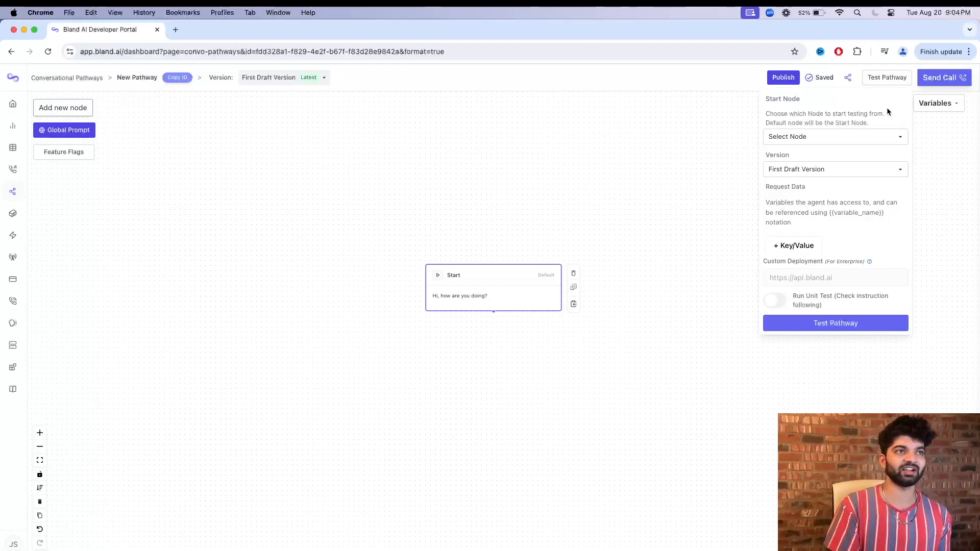
click(816, 324)
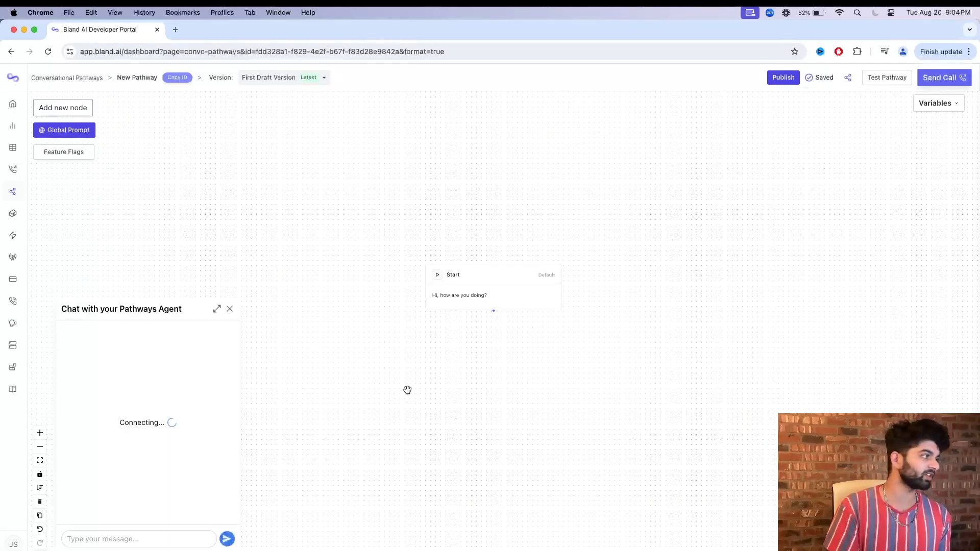
click(151, 534)
text(Good)
key(Return)
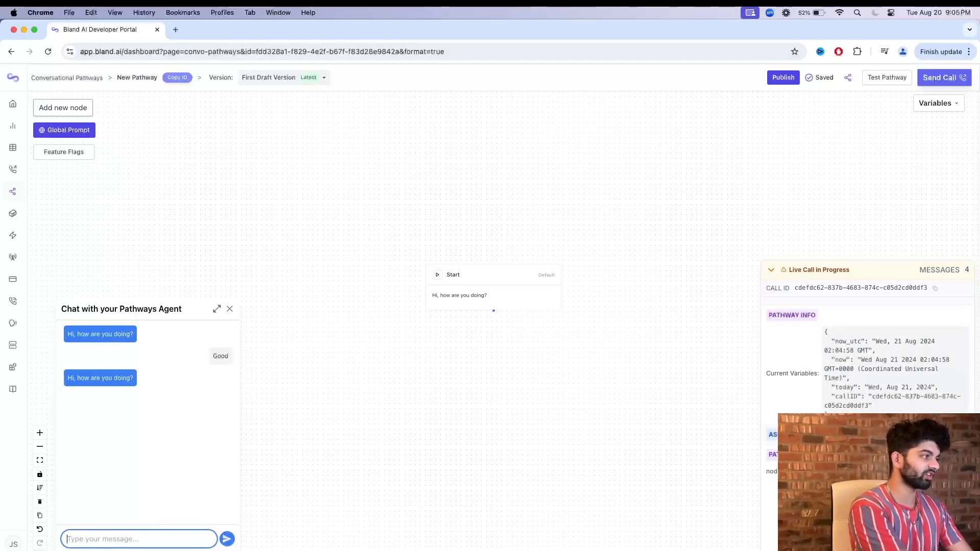
click(491, 357)
click(230, 310)
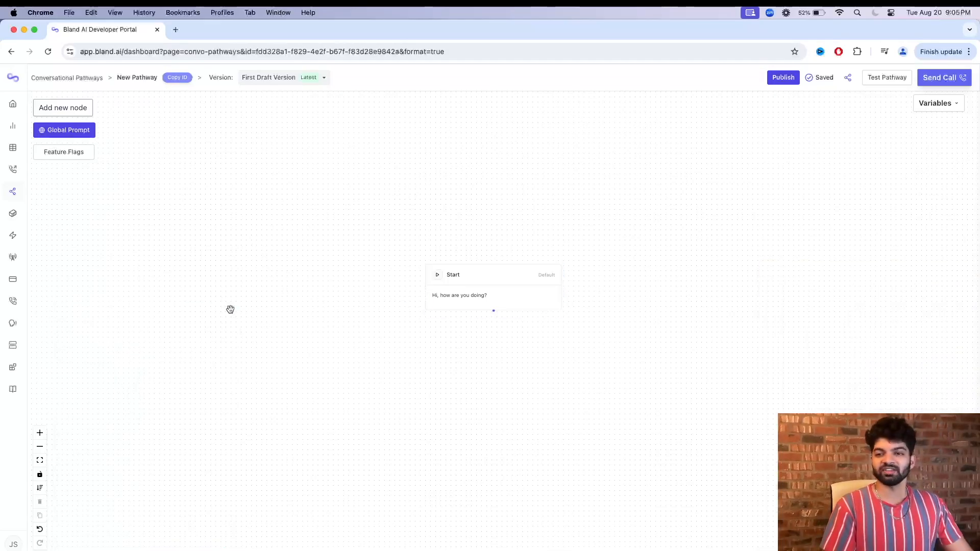
Add a Default node below the Start node and connect Start to it.
click(59, 107)
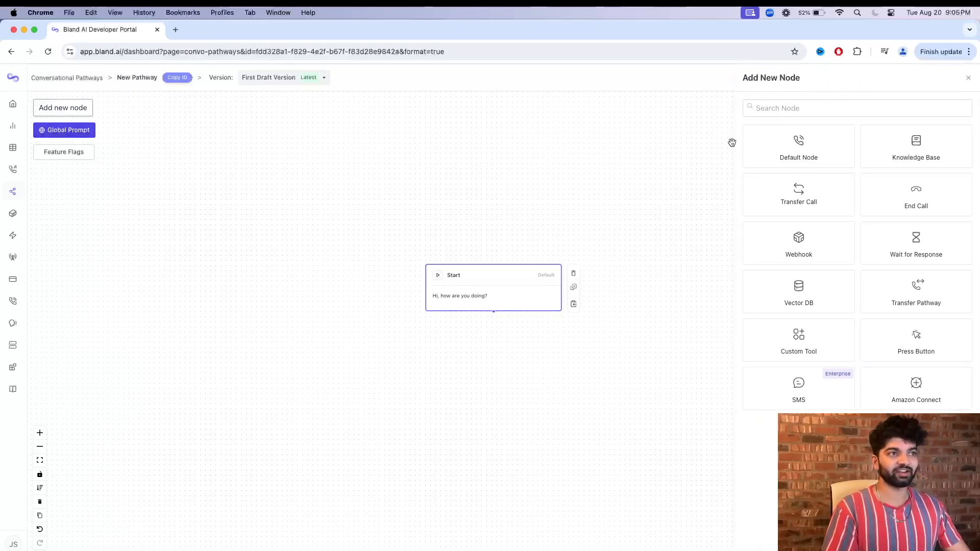
click(798, 149)
click(567, 325)
drag(568, 325, 505, 382)
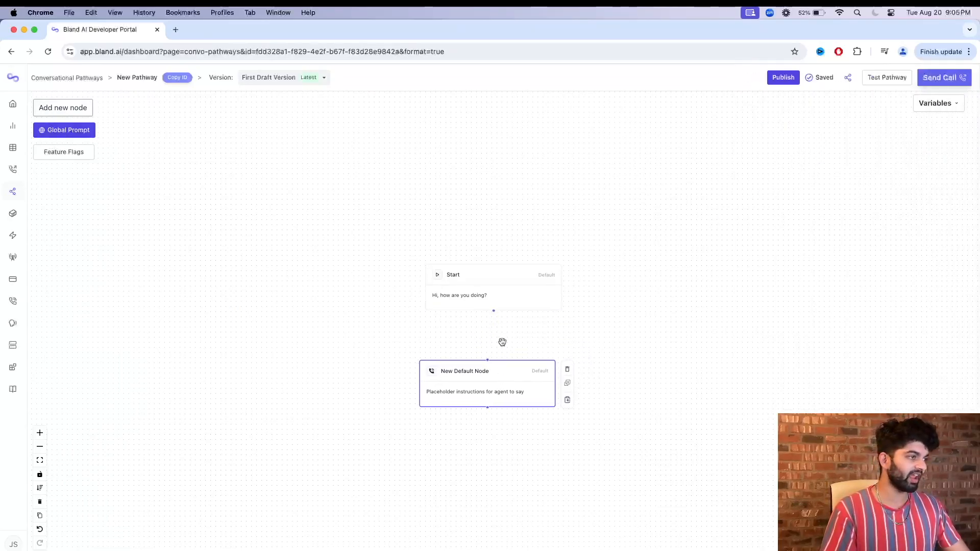
drag(494, 310, 488, 362)
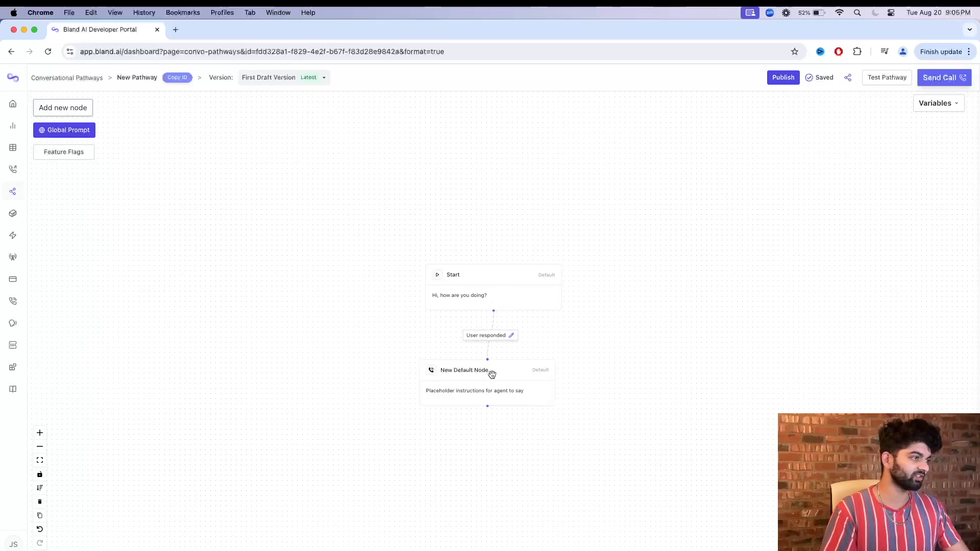
Rename the new default node as "Qualifying Question (Determine if want to sell through brokerage)".
click(490, 372)
triple_click(296, 177)
text(Qu)
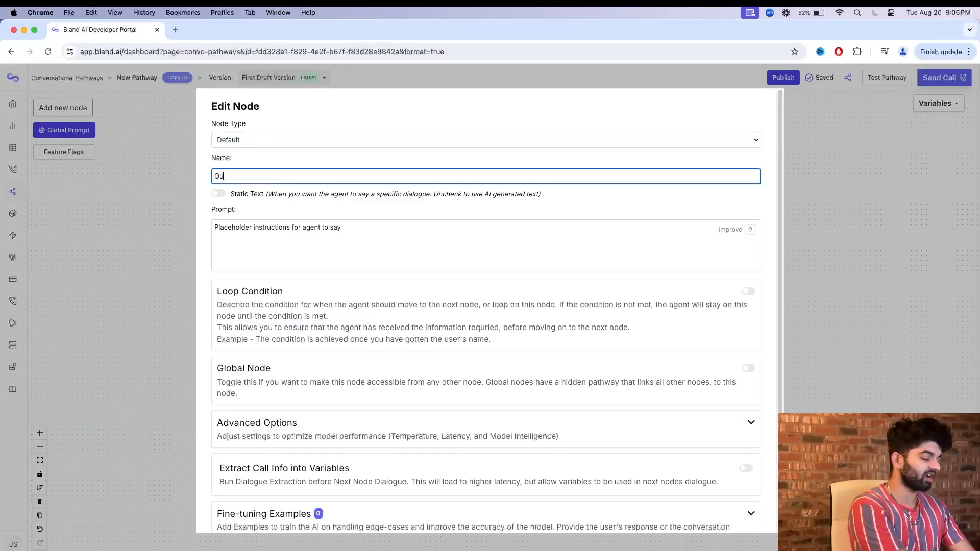
text(alifying Question to)
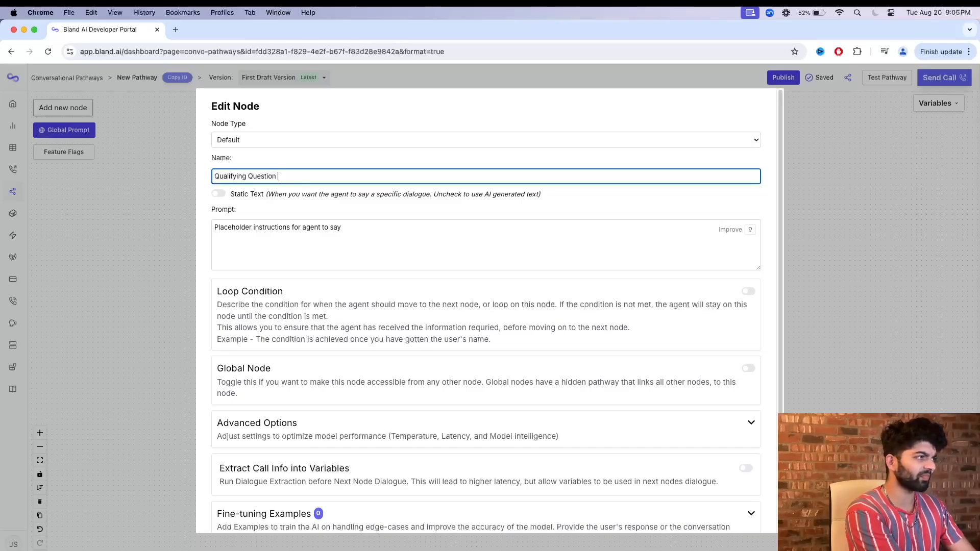
text((Determine if want to sellhr)
text(rough brokerage)
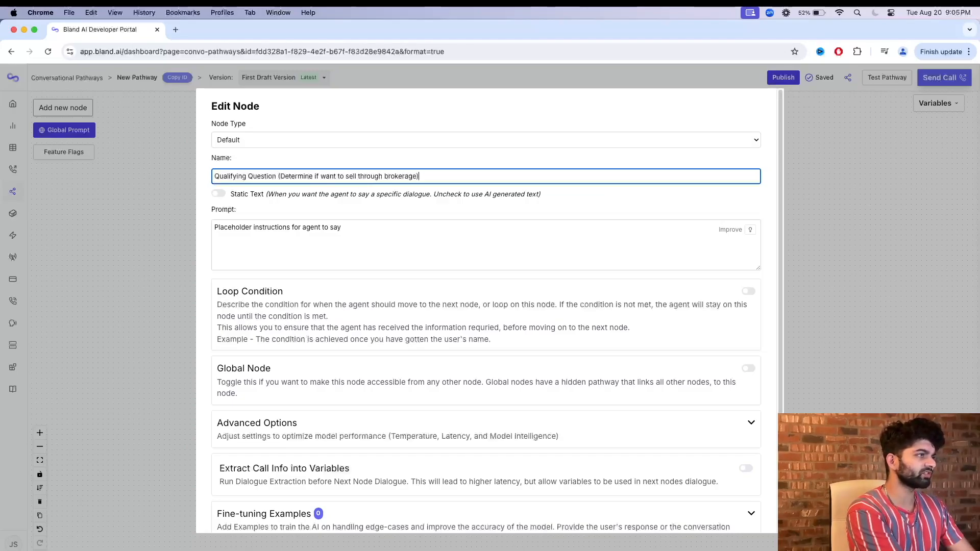
Enable Static Text with "Do you want to sell your home through a brokerage?", save the node and align it under Start.
key(Tab)
key(Tab)
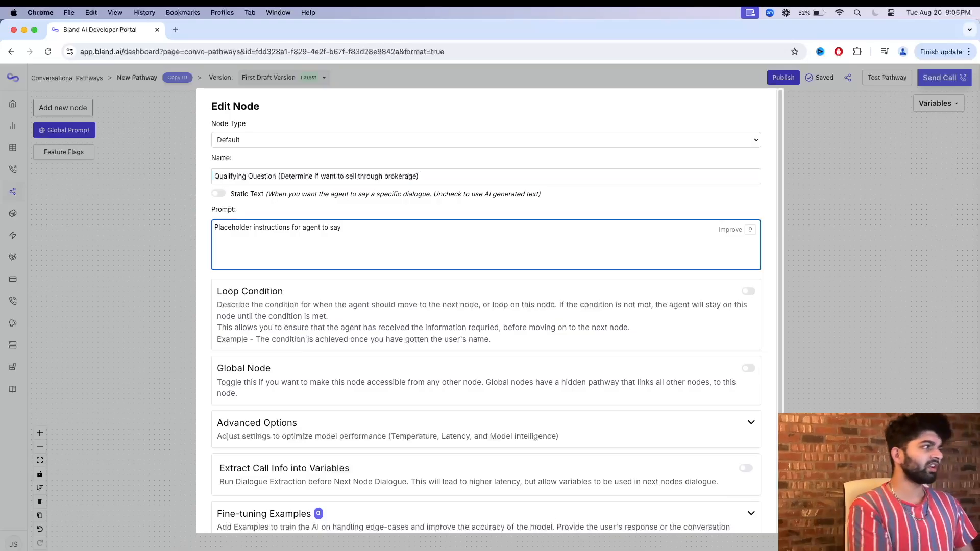
key(super+a)
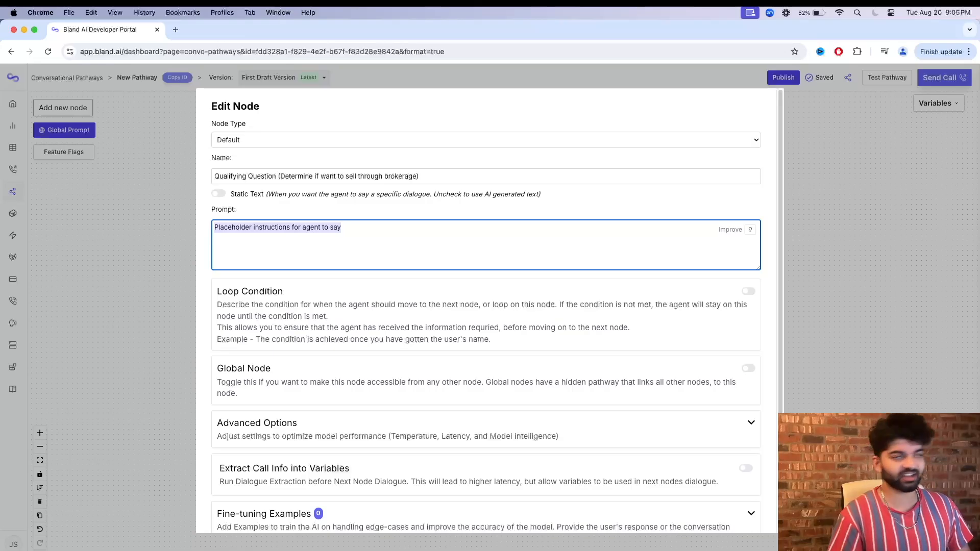
click(218, 193)
click(283, 255)
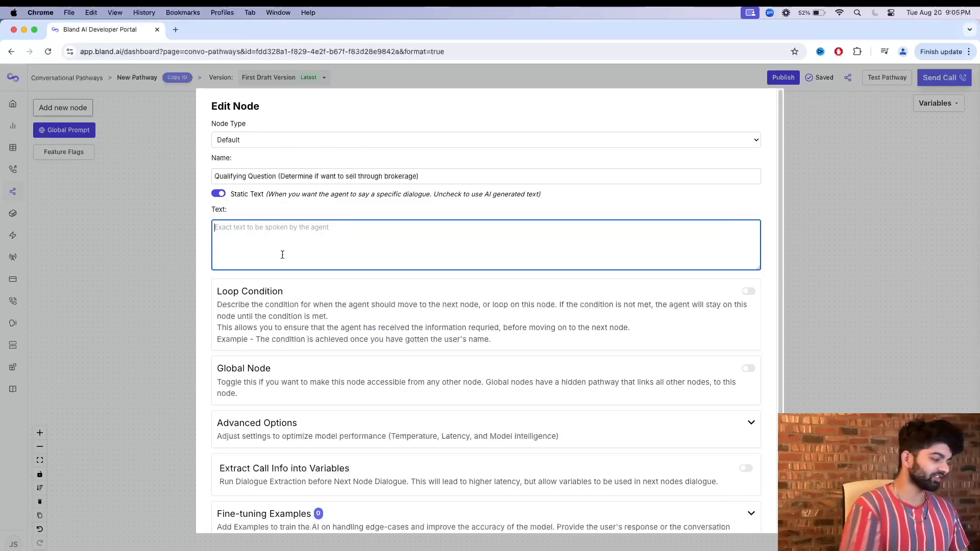
text(Do you want to sell your home through a brokerage?)
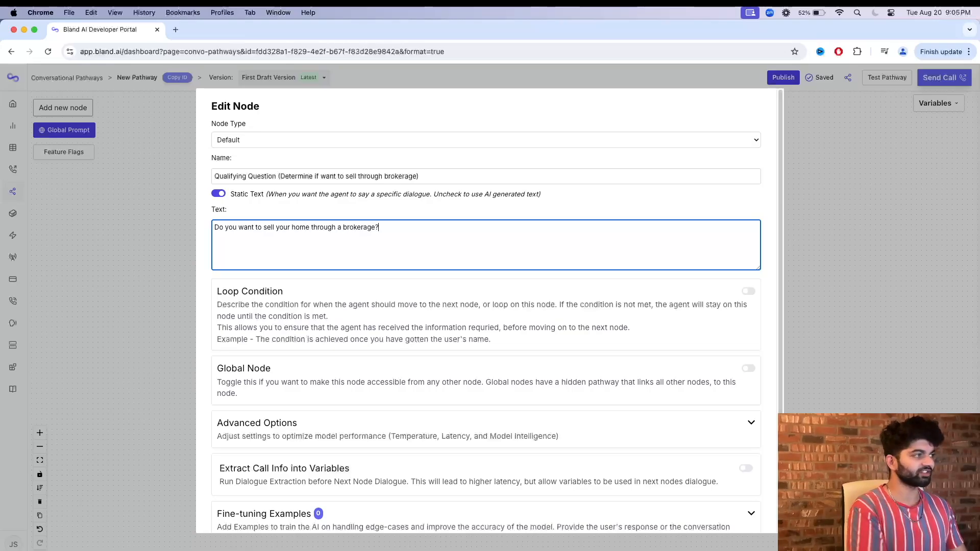
scroll(346, 322, down, 2)
click(225, 519)
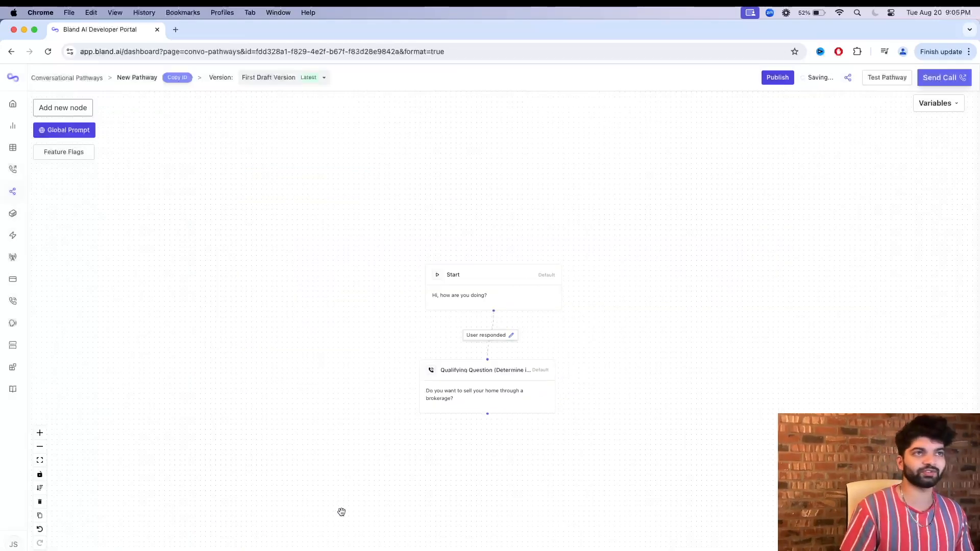
drag(509, 388, 520, 394)
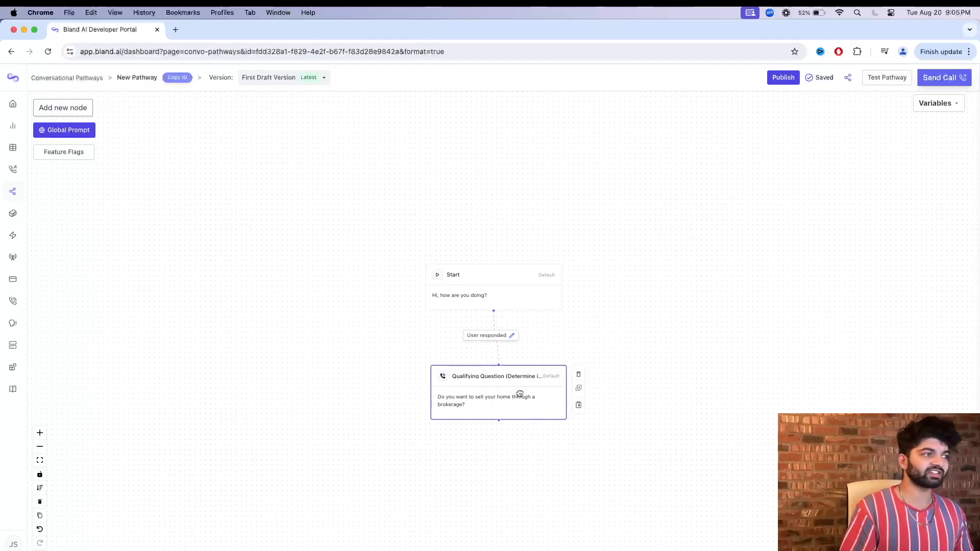
Test the pathway in chat by replying "Good. And you?" to the greeting.
click(887, 77)
click(847, 322)
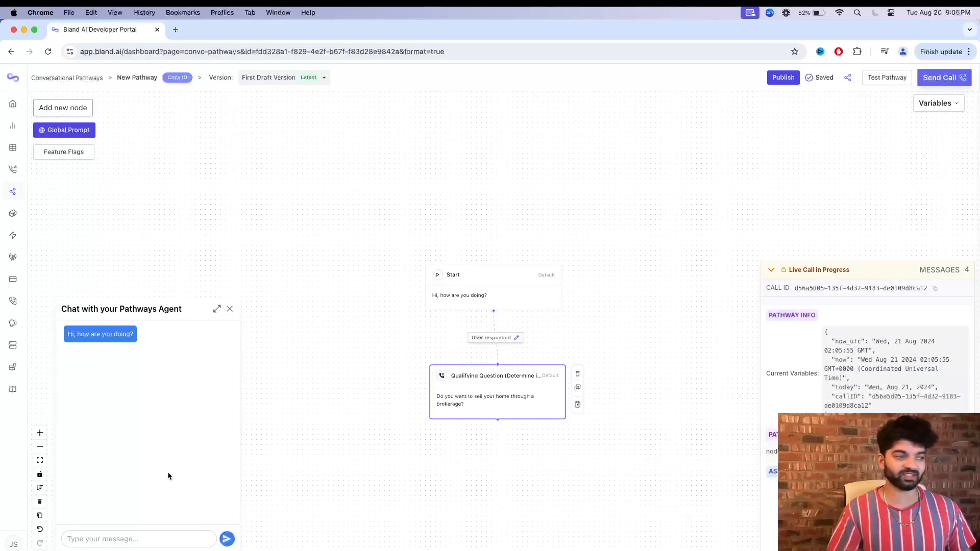
click(128, 539)
text(Gp)
key(BackSpace)
text(ood. And you?)
key(Return)
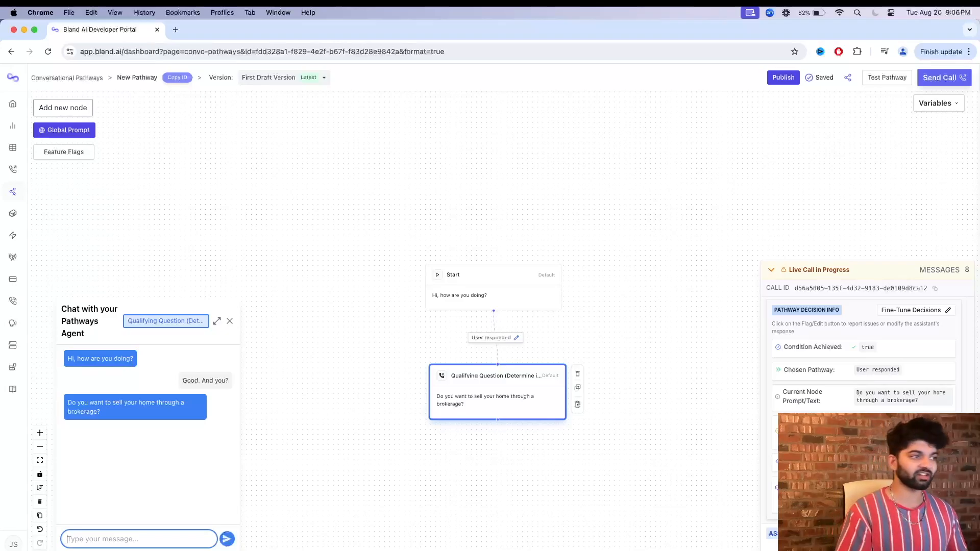
Turn off the qualifying node's Static Text and set its prompt to "Give a quick intro. Ask the prospect if they want to sell through a 3rd party brokerage.".
click(496, 402)
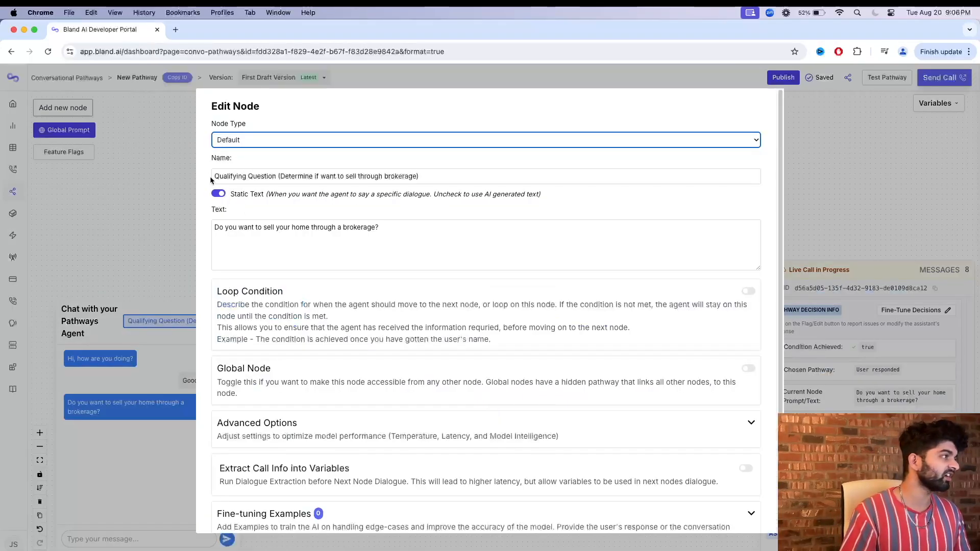
click(219, 194)
click(293, 266)
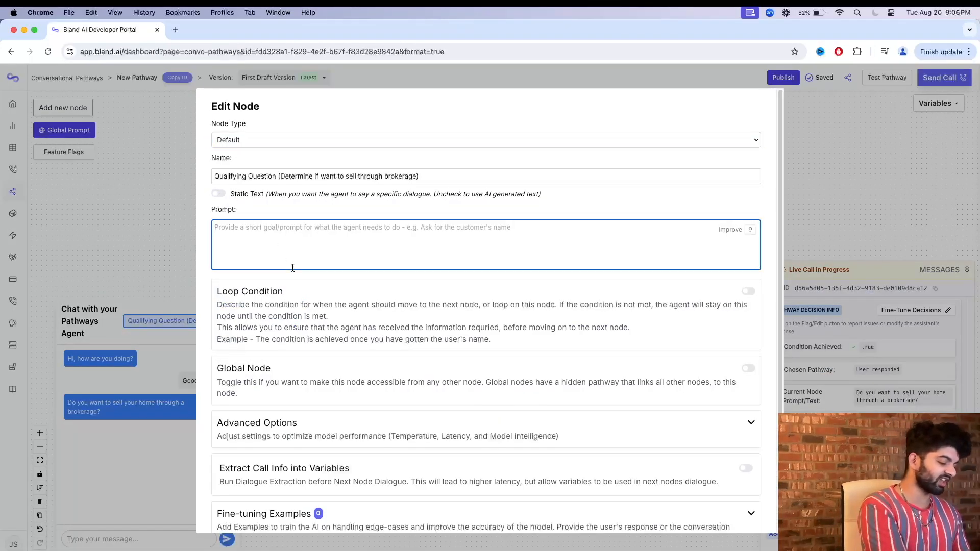
text(Ask the prospect if they want to sell through a 3)
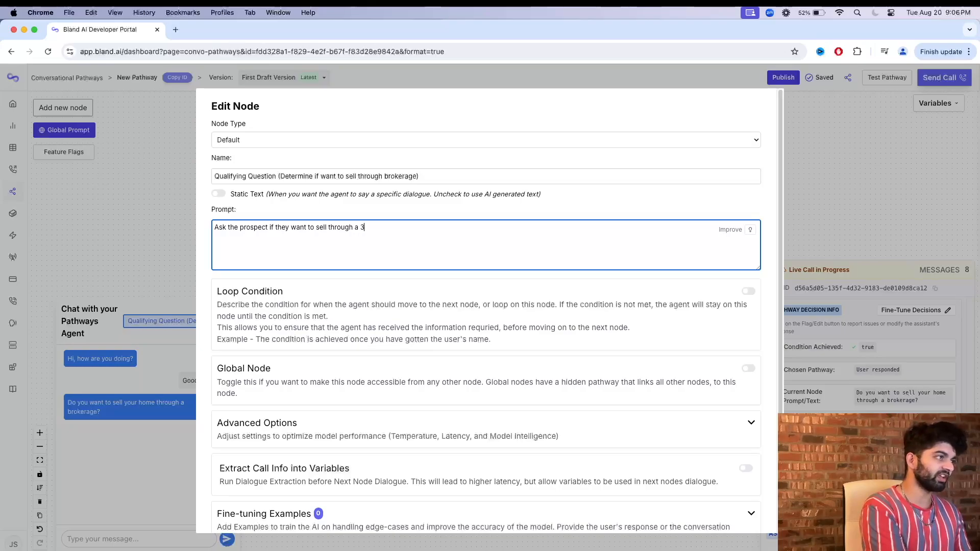
text(rd party brokerage.)
click(214, 228)
text(Give a quick intro.)
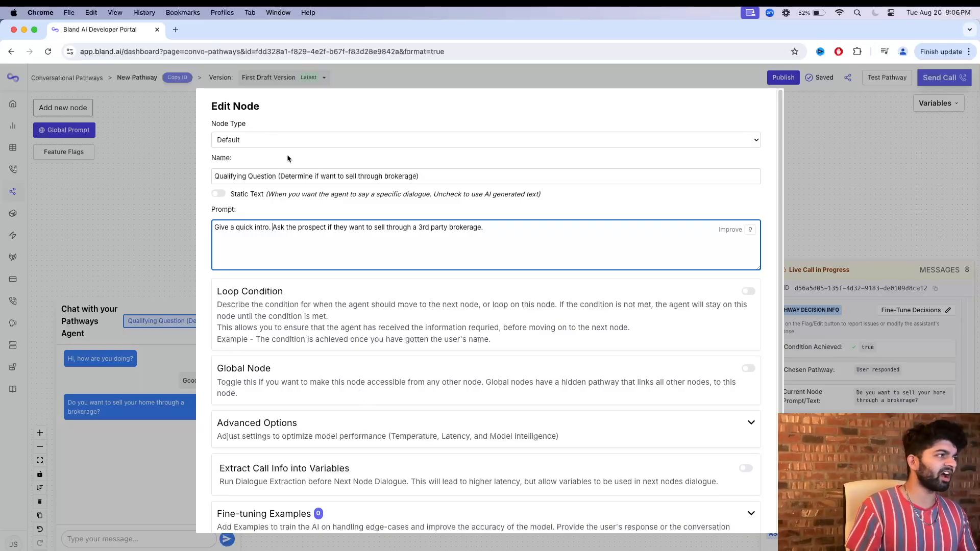
Review the qualifying node's advanced options and save the node.
scroll(407, 369, down, 2)
click(368, 386)
click(364, 385)
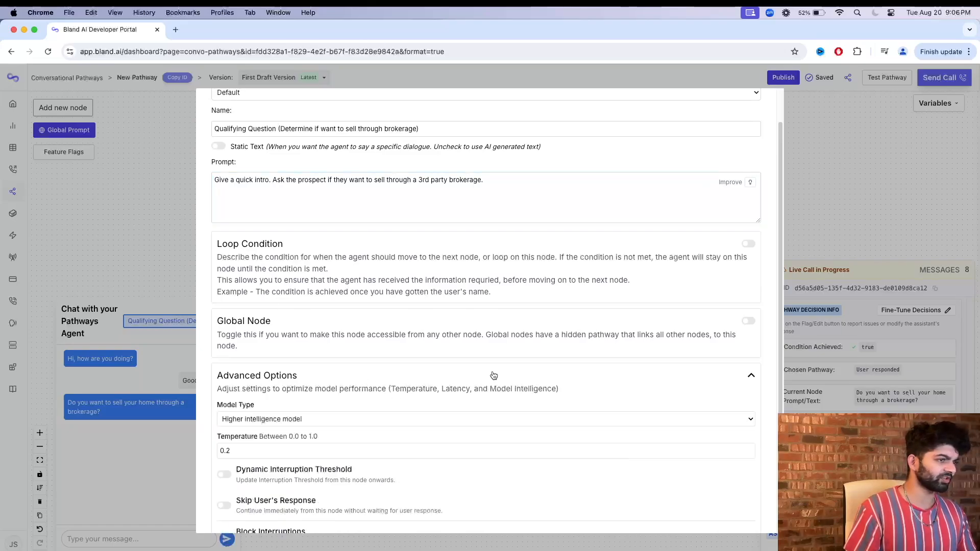
scroll(282, 420, down, 3)
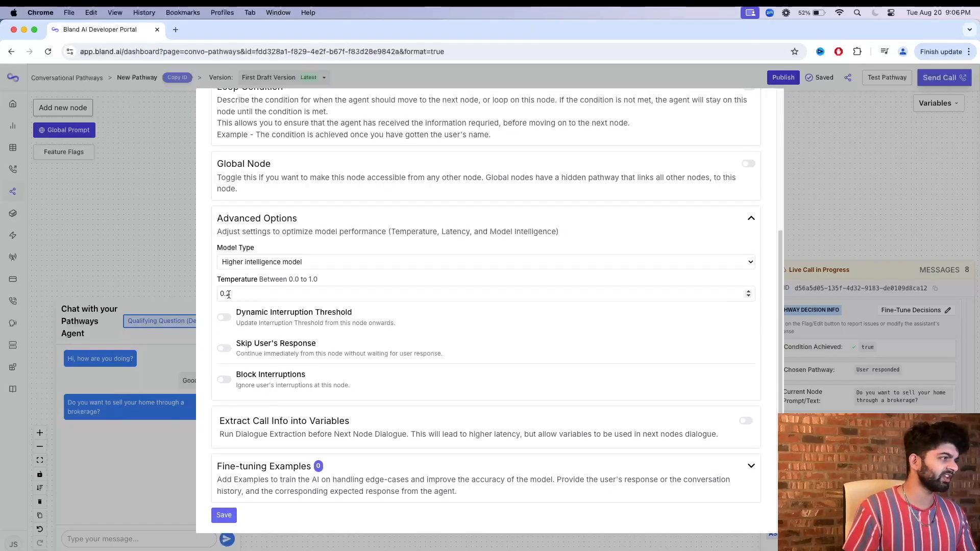
click(229, 517)
Test the pathway again with the prompted qualifying question, replying "Good. And you?", and read the agent's generated answer.
click(887, 78)
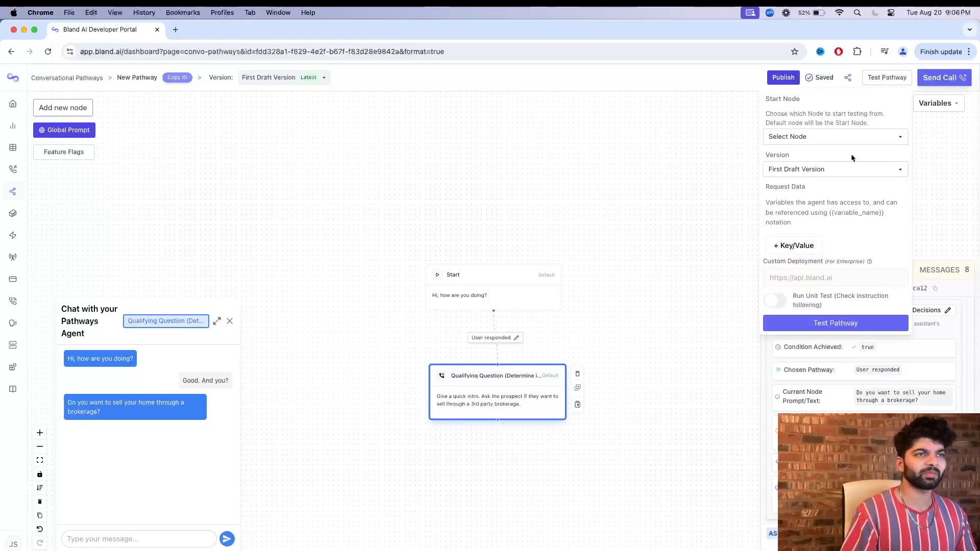
click(822, 323)
click(102, 540)
text(Good. And you>)
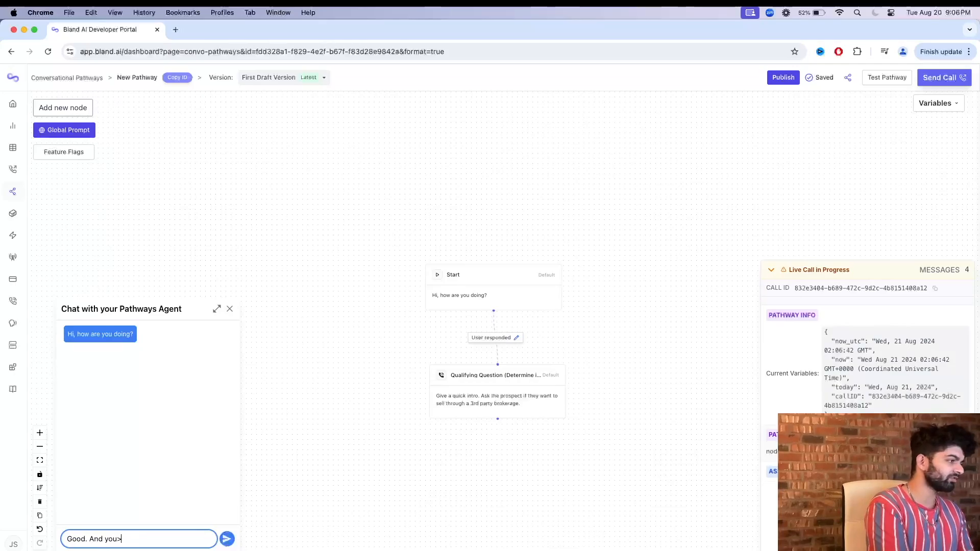
text(?)
key(Return)
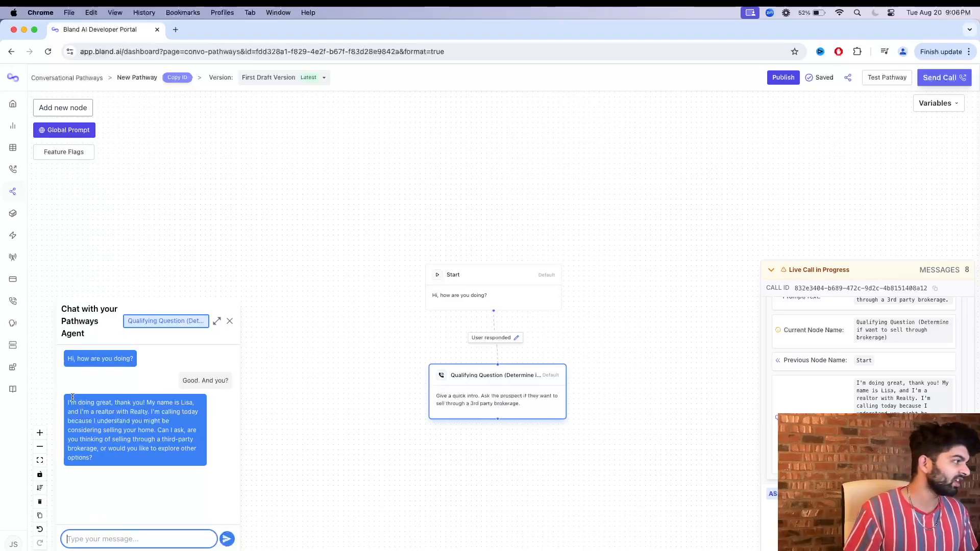
click(144, 400)
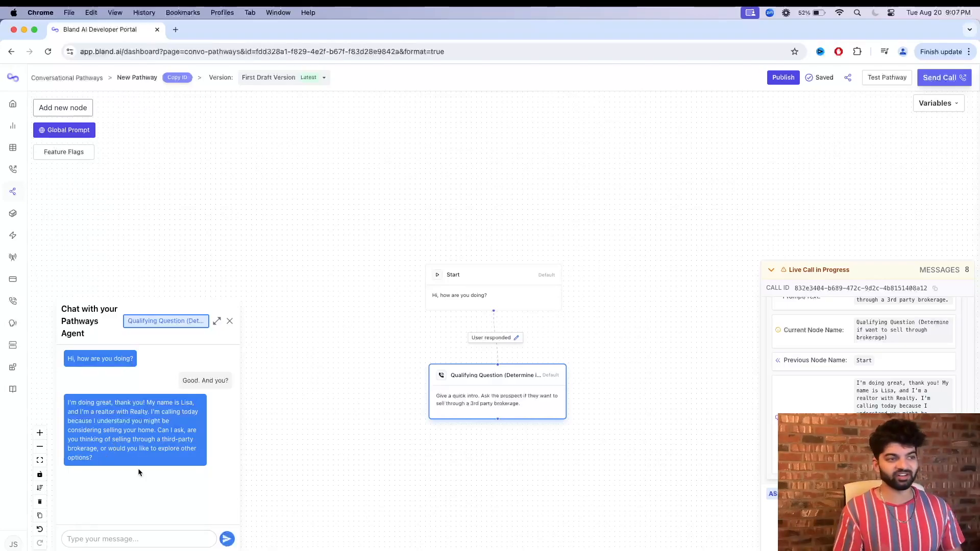
Add another Default node below the Qualifying Question node and connect the qualifying node to it.
drag(504, 497, 476, 377)
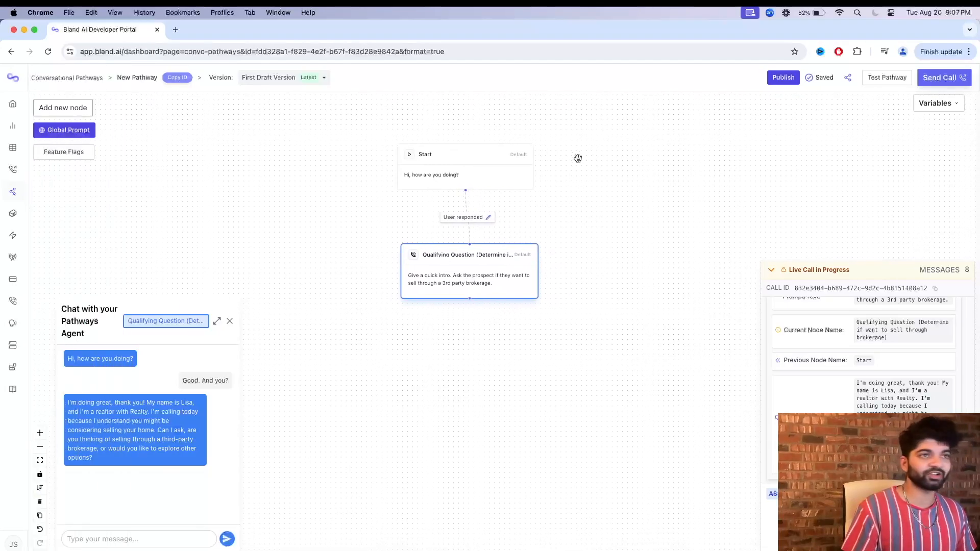
click(80, 111)
drag(832, 142, 501, 413)
click(825, 148)
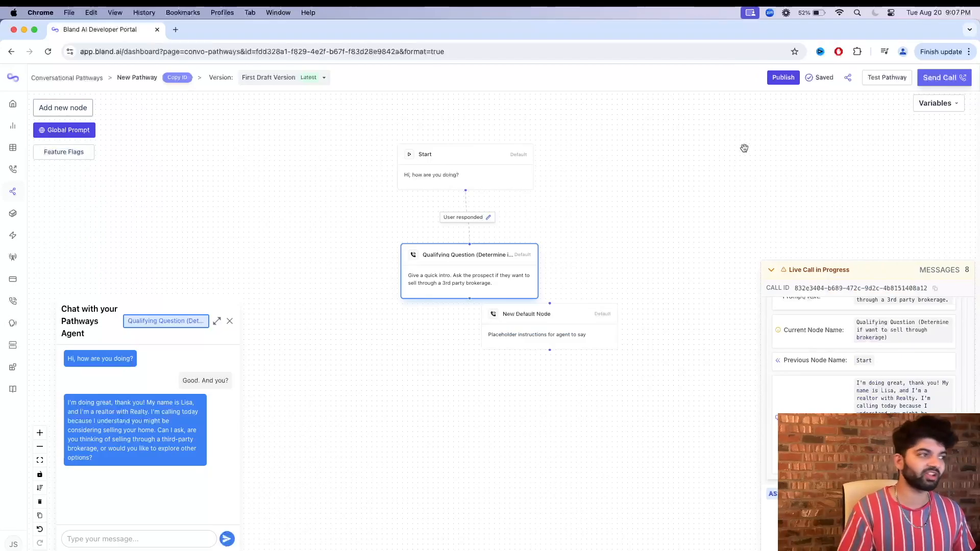
drag(566, 332, 394, 414)
drag(470, 299, 379, 409)
Rename the node below the qualifying question as "Route call to real person".
double_click(379, 408)
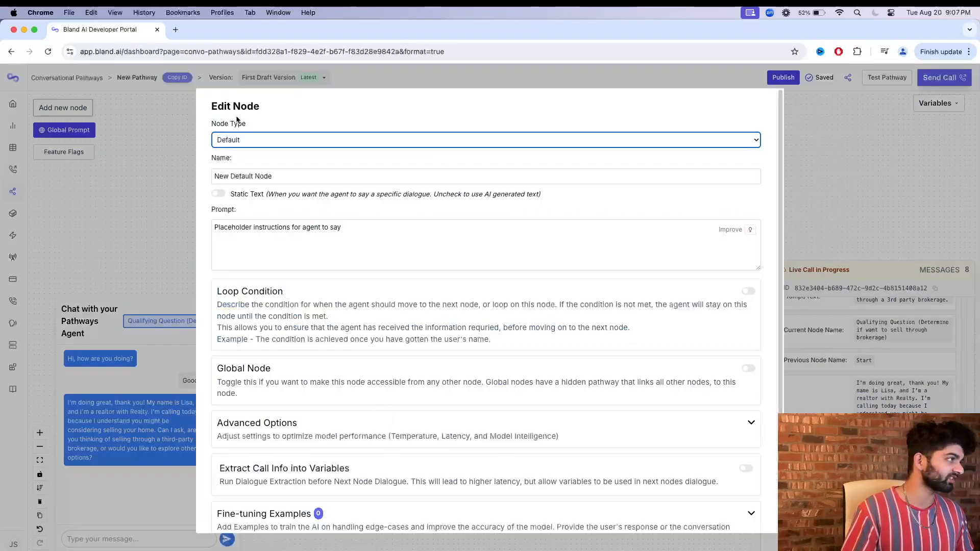
click(270, 176)
key(super+a)
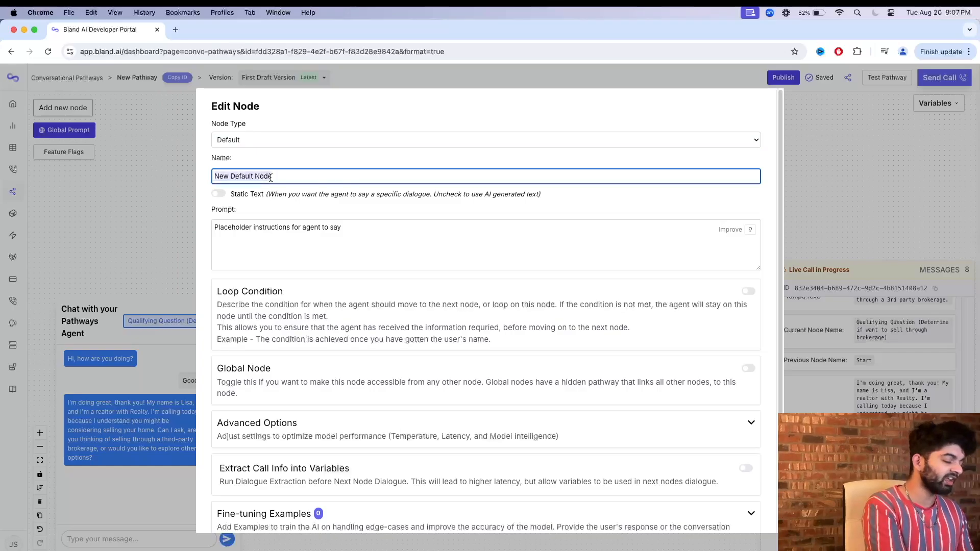
text(Route call to real)
key(Tab)
key(Tab)
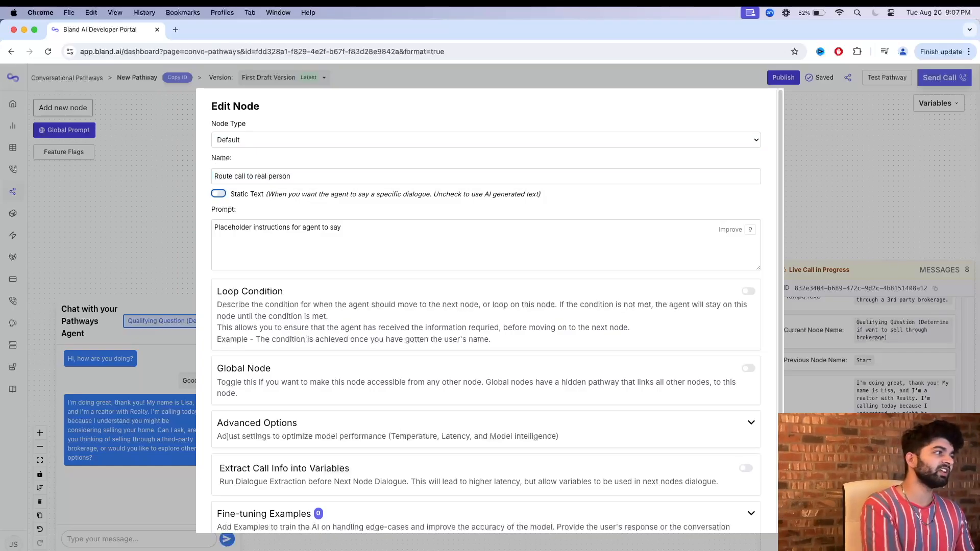
key(super+a)
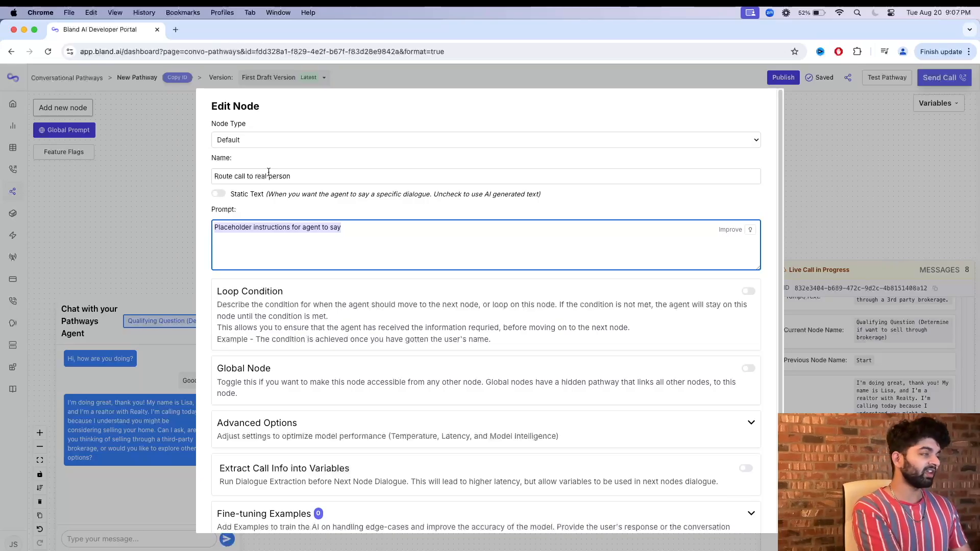
text(Thank the use)
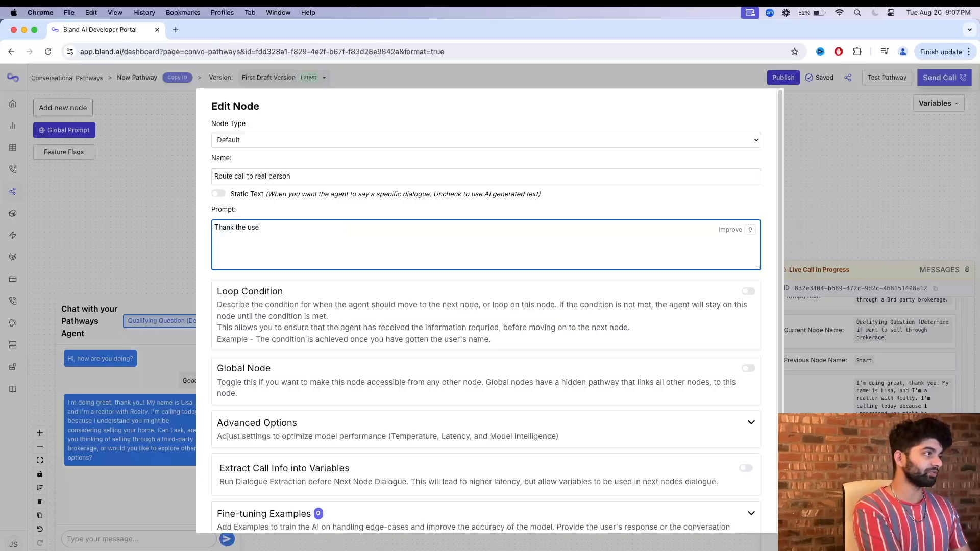
text(r for)
key(super+a)
text(I'm )
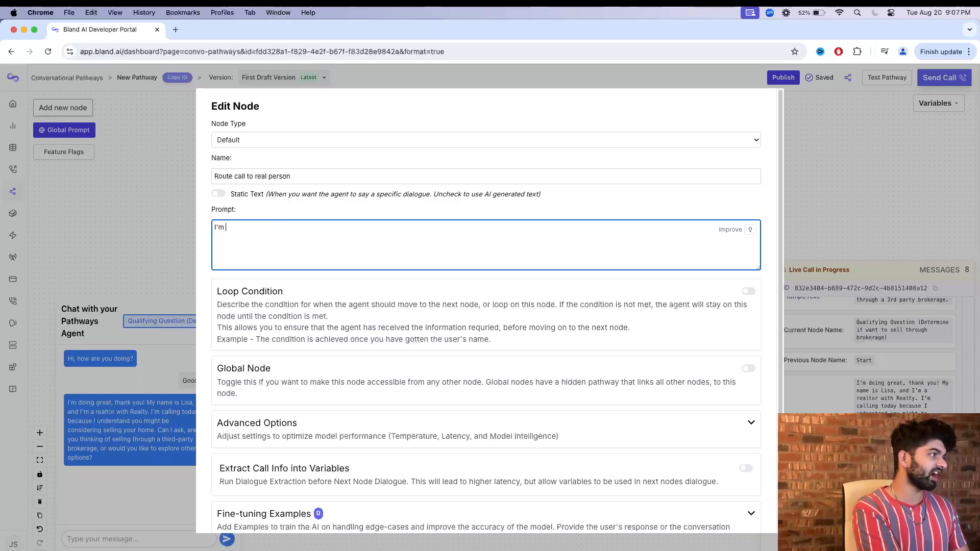
text(goign to)
key(alt+BackSpace)
key(alt+BackSpace)
text(going t)
Set the routing node's prompt to route the user to the realtor by name, described as "an experienced realtor.".
key(super+a)
text(Route the user to Jeet, an experien)
key(BackSpace)
text(nced rea)
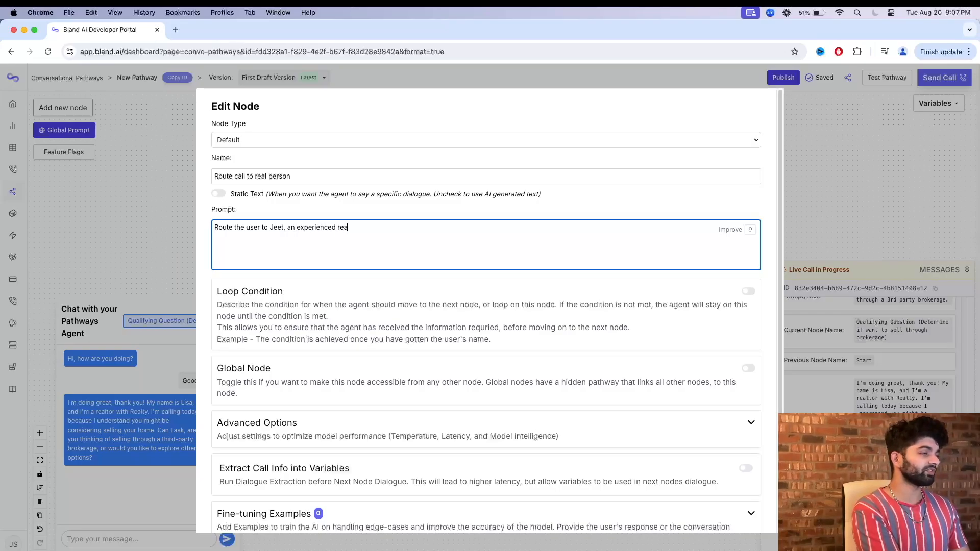
text(ltor.)
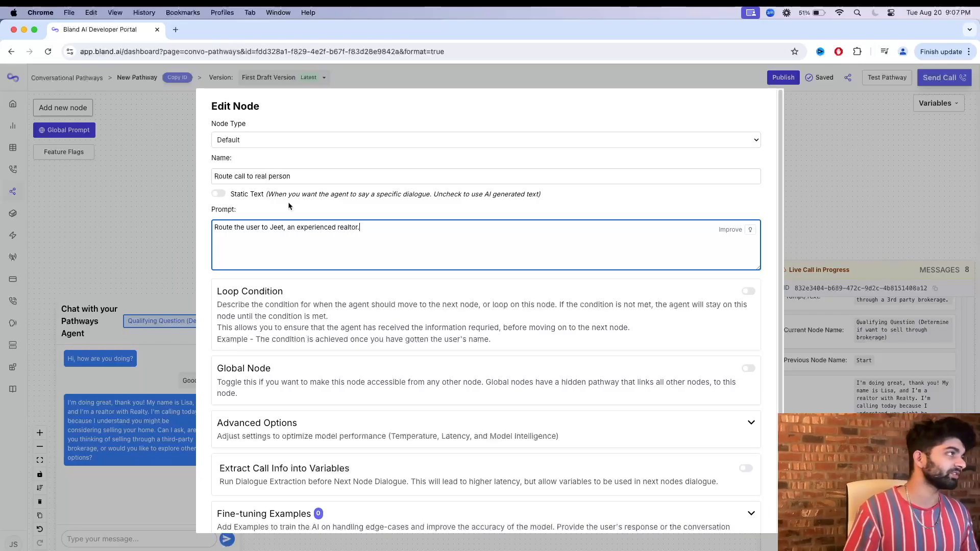
Change the "Route call to real person" node's type to Transfer Call, leave its transfer number blank, and save the node.
scroll(354, 301, down, 2)
scroll(354, 304, up, 2)
click(260, 140)
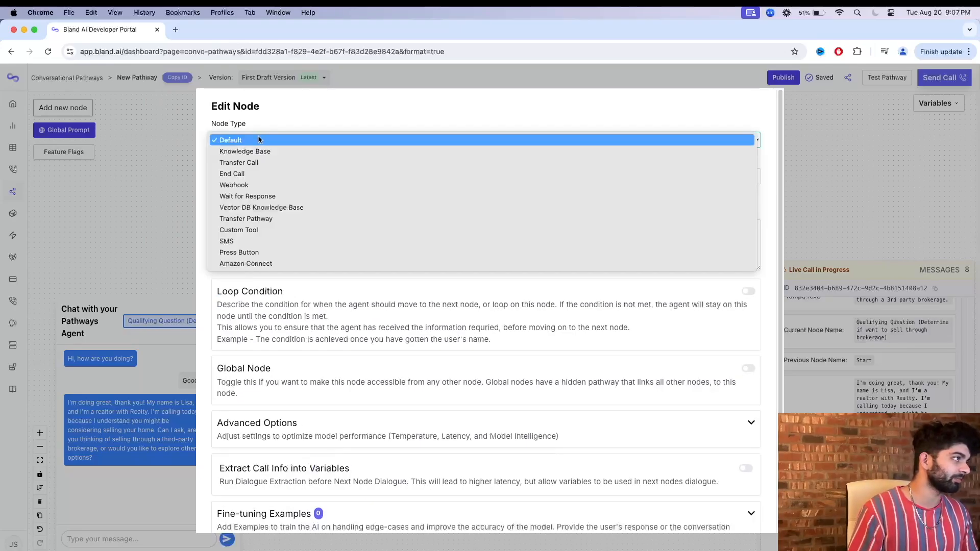
click(258, 163)
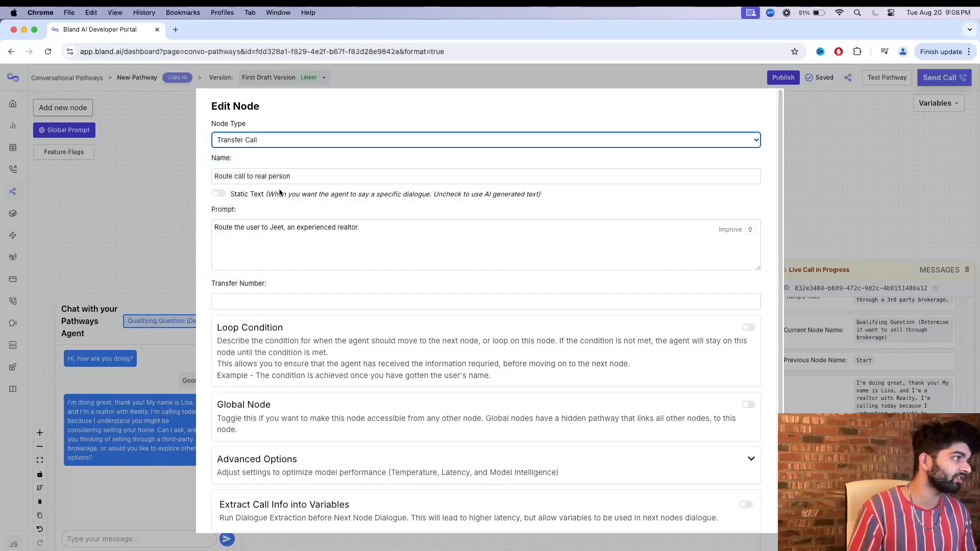
drag(360, 228, 200, 231)
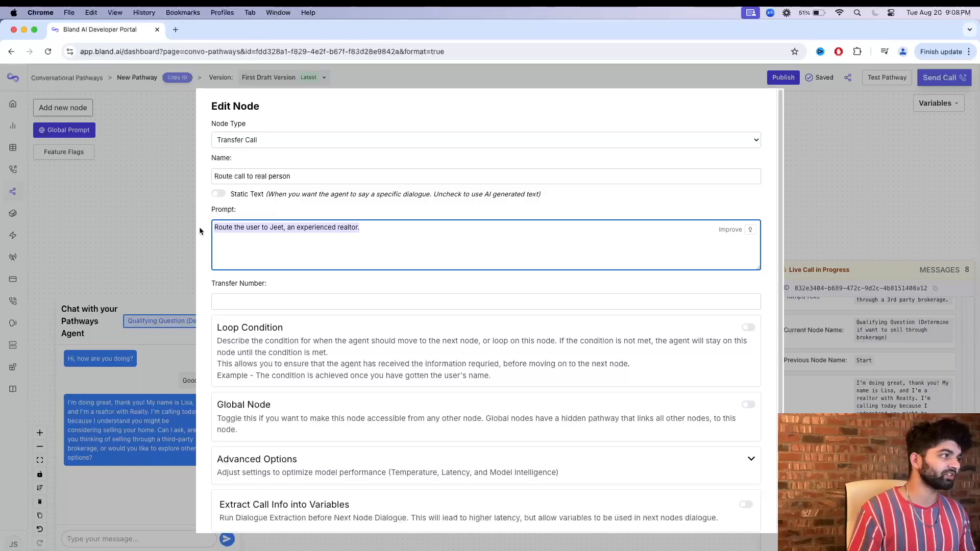
click(281, 304)
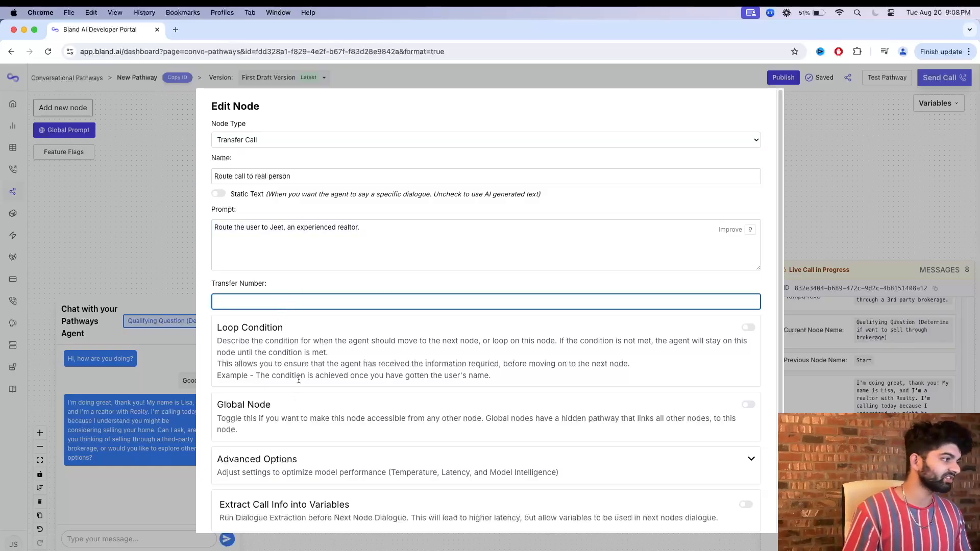
scroll(296, 377, down, 3)
click(224, 516)
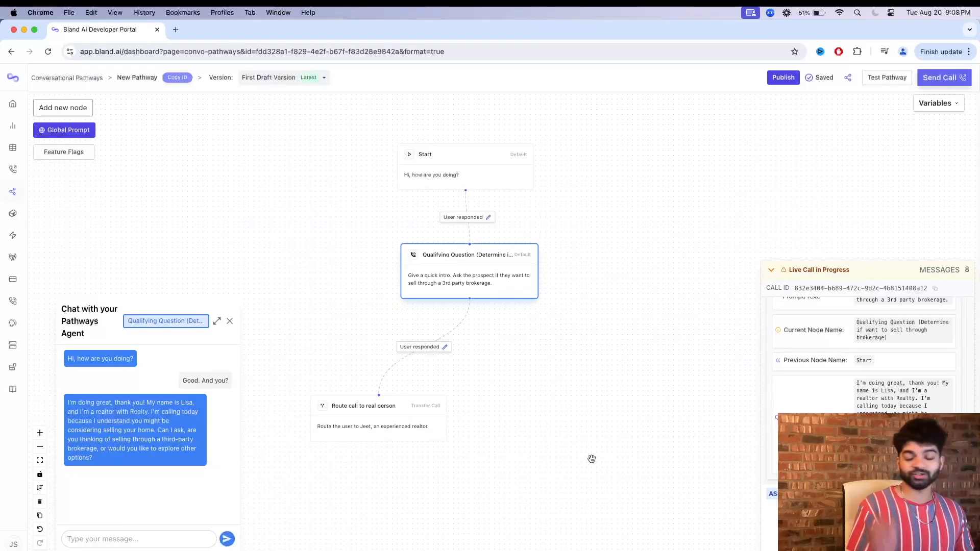
Test the pathway from the start, replying "Good" and "why do you ask?", and read how the agent handles the transfer.
click(880, 80)
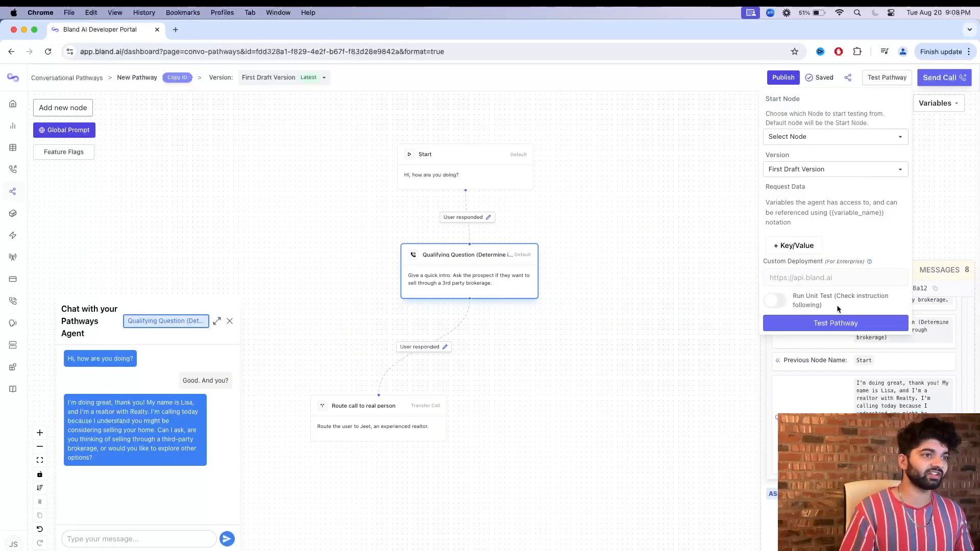
click(838, 321)
click(147, 539)
text(Good)
key(Return)
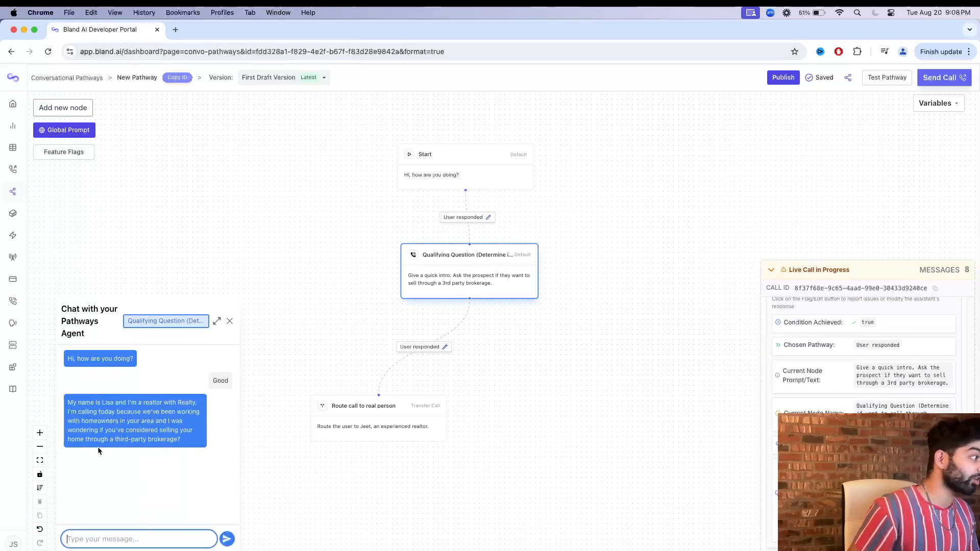
text(why do you ask?)
key(Return)
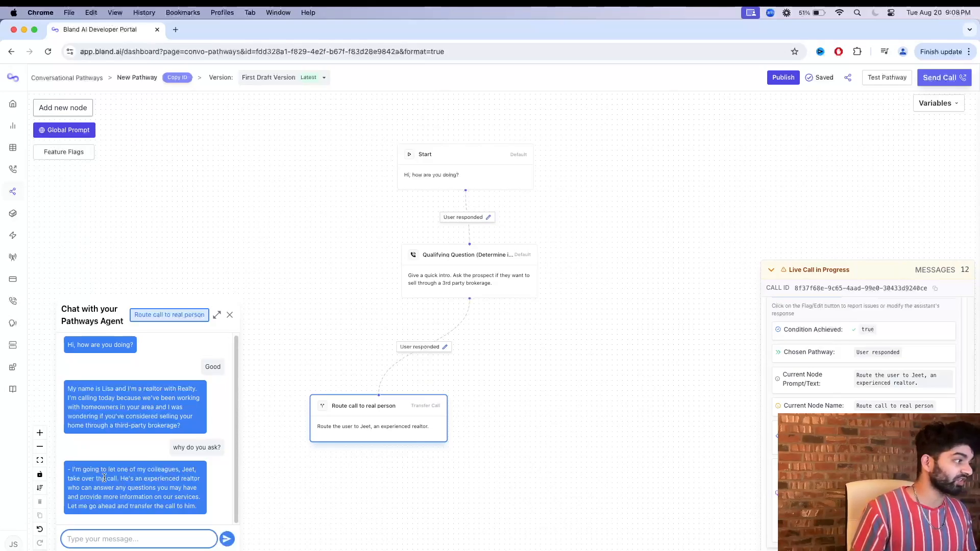
click(113, 479)
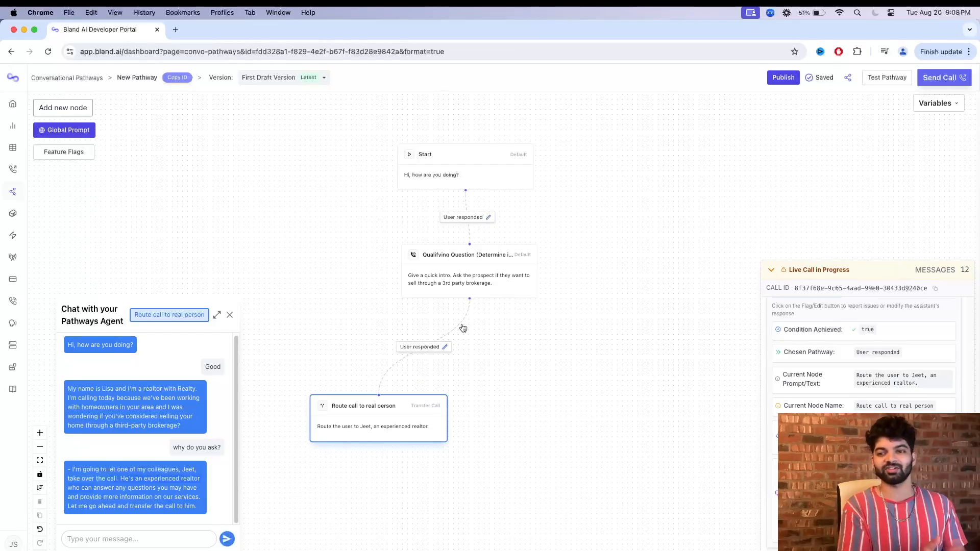
Enable and save the Qualifying Question node's loop condition: "Ensure you know the answer to whether the prospect wants to sell there home through a 3rd party brokerage.".
click(476, 254)
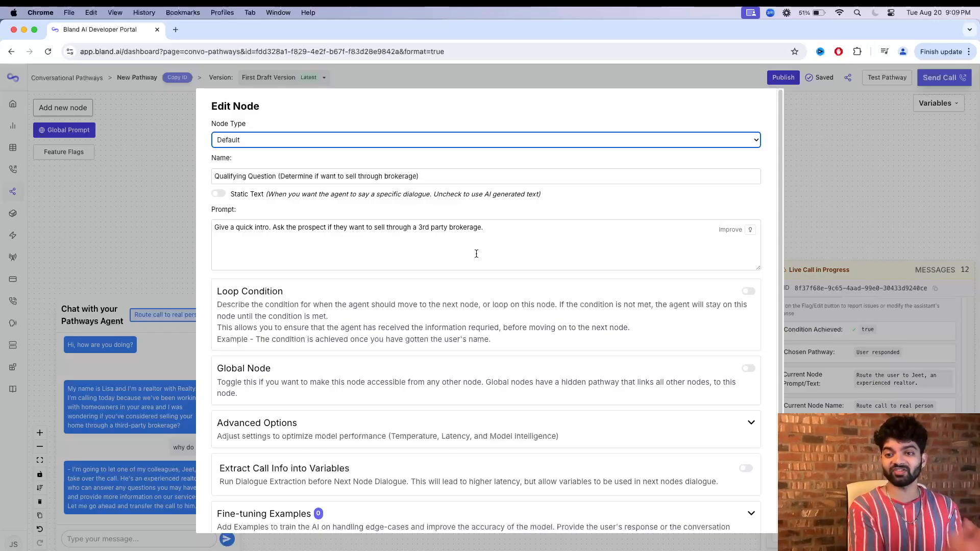
click(748, 291)
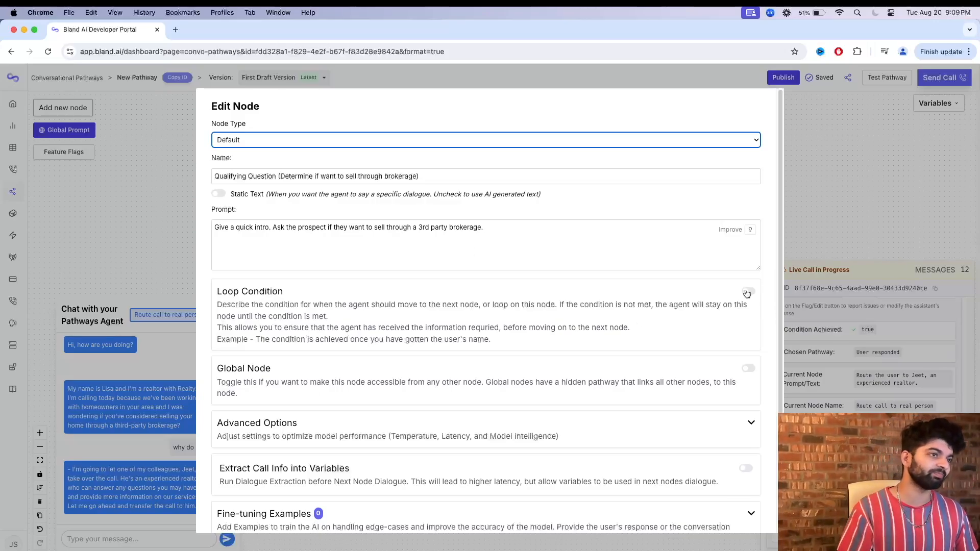
click(492, 364)
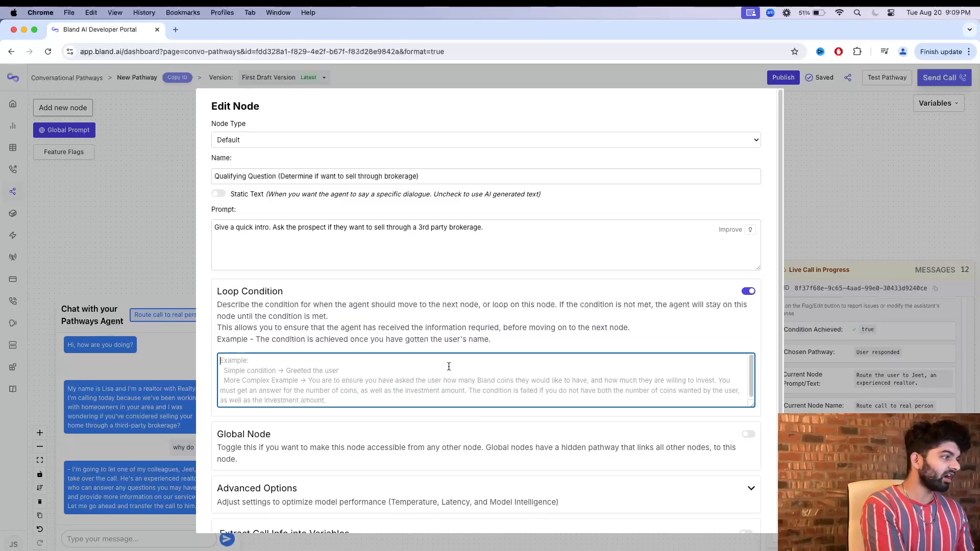
text(Ensure you know )
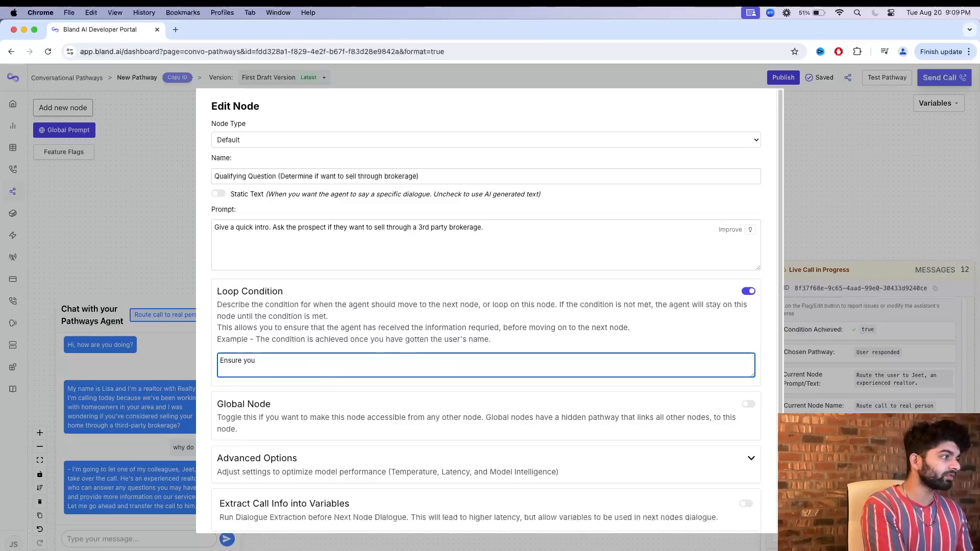
text(the answer )
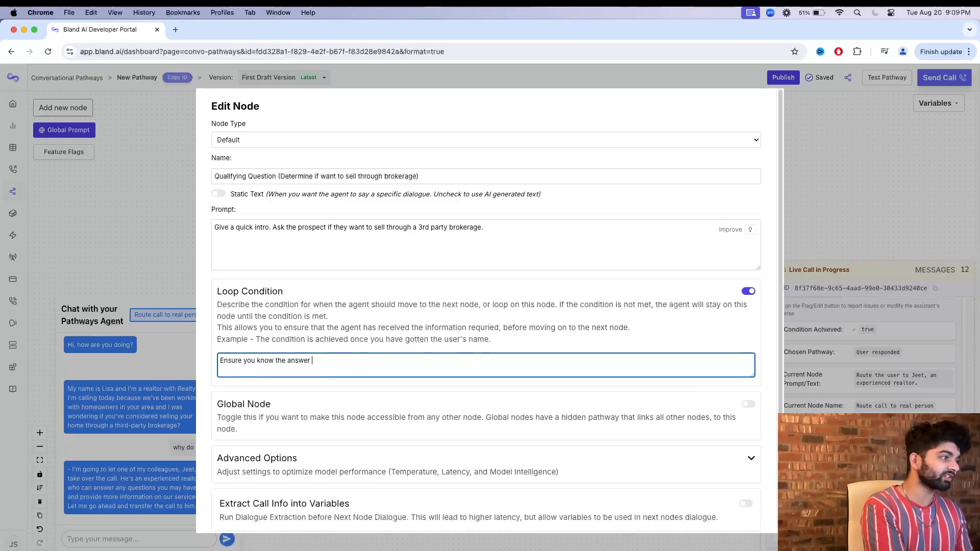
text(to whether the )
text(propsect)
key(BackSpace)
key(BackSpace)
key(BackSpace)
key(BackSpace)
key(BackSpace)
key(BackSpace)
key(BackSpace)
text(rospec)
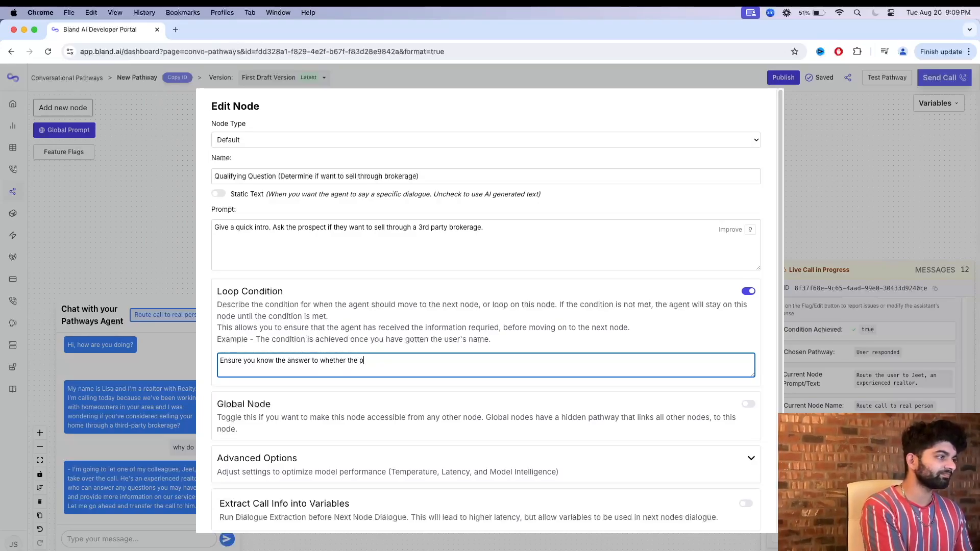
text(t wants to sell throu)
key(BackSpace)
key(BackSpace)
key(BackSpace)
key(BackSpace)
key(BackSpace)
key(BackSpace)
key(BackSpace)
text(ere h)
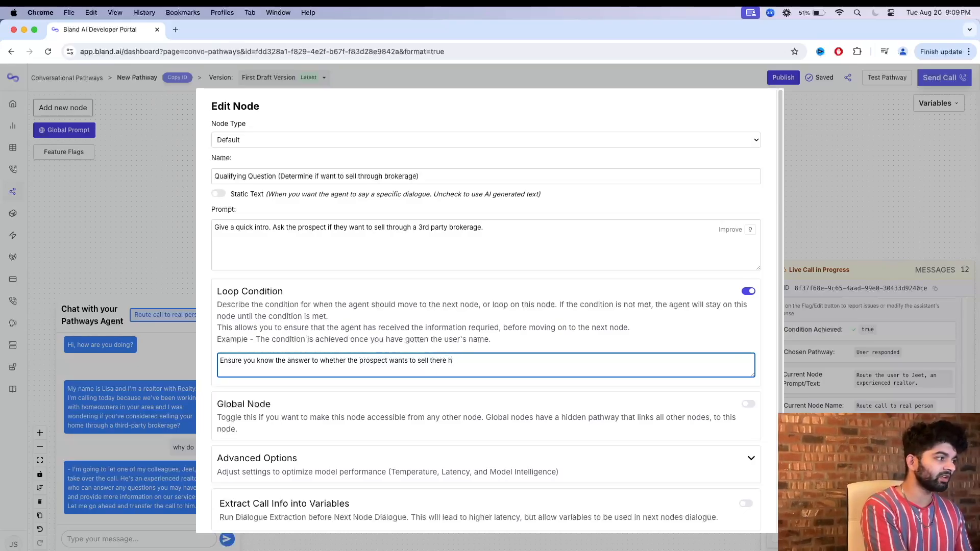
text(ome thorugh a)
key(BackSpace)
key(BackSpace)
key(BackSpace)
key(BackSpace)
key(BackSpace)
key(BackSpace)
key(BackSpace)
key(BackSpace)
key(BackSpace)
key(BackSpace)
text(through a 3rd party p)
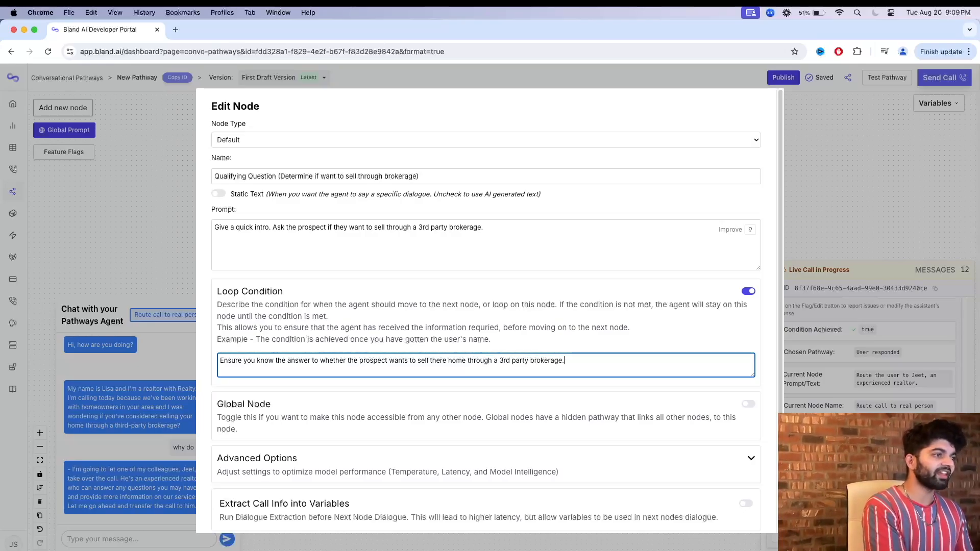
scroll(163, 546, down, 3)
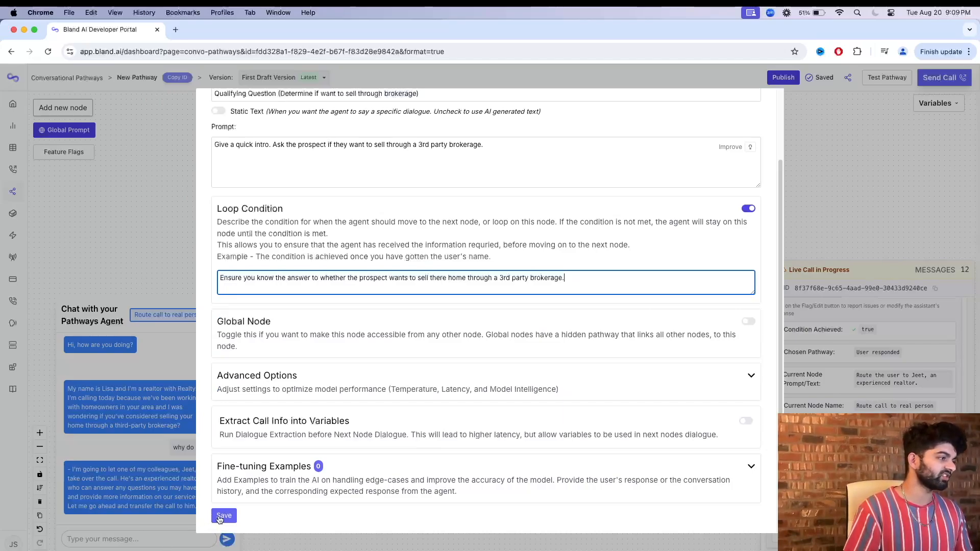
click(222, 517)
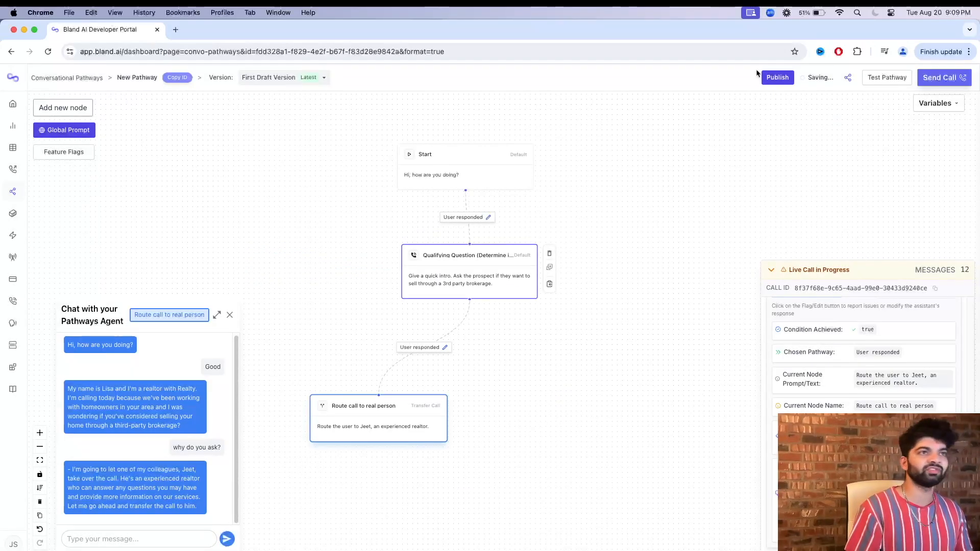
Test the pathway with the loop condition, replying "Good" and "What do you mean?", and read the agent's clarification.
click(888, 79)
click(823, 324)
click(161, 539)
text(Good)
key(Return)
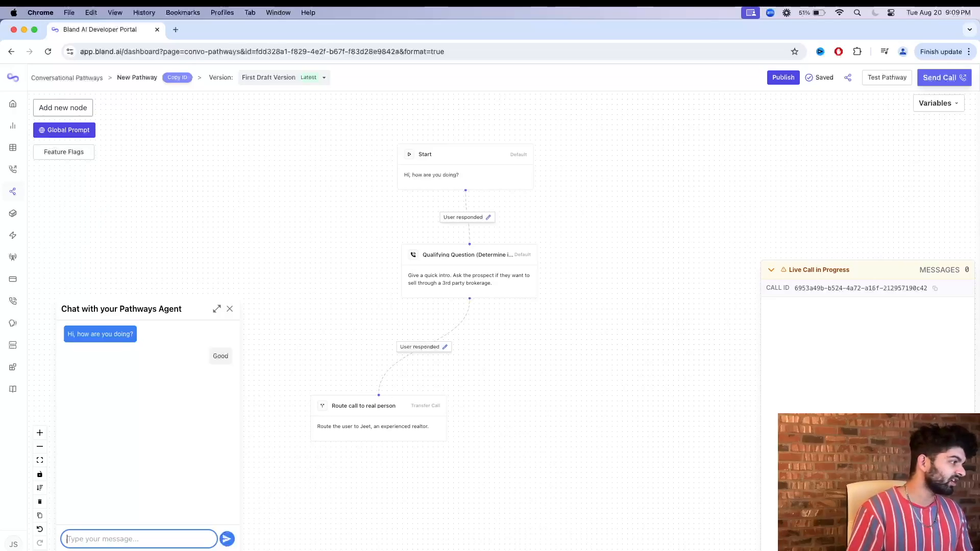
text(What do you mean)
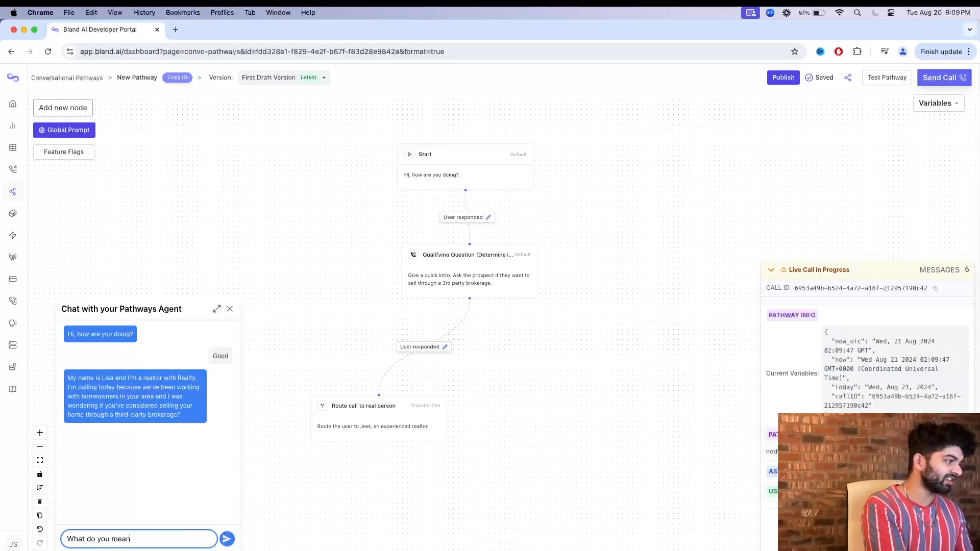
text(?)
key(Return)
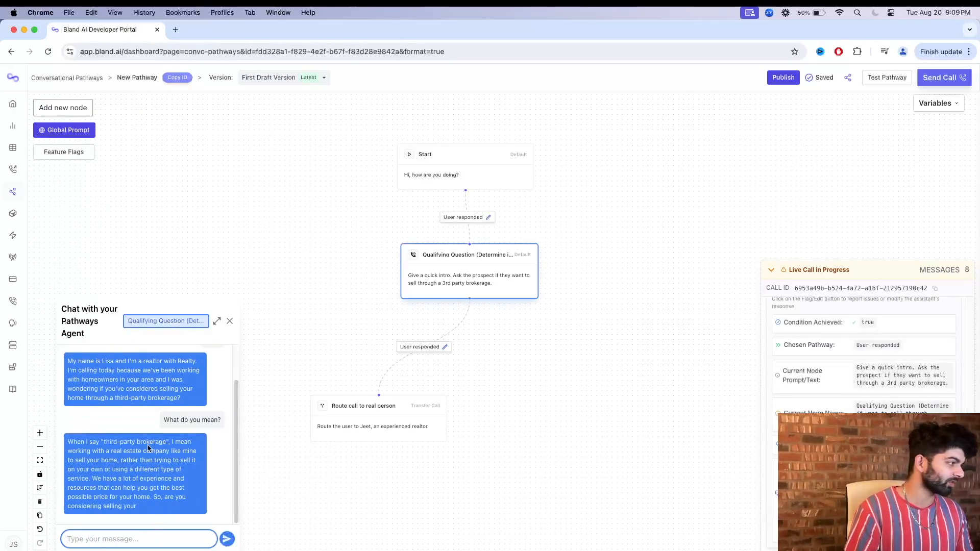
click(118, 453)
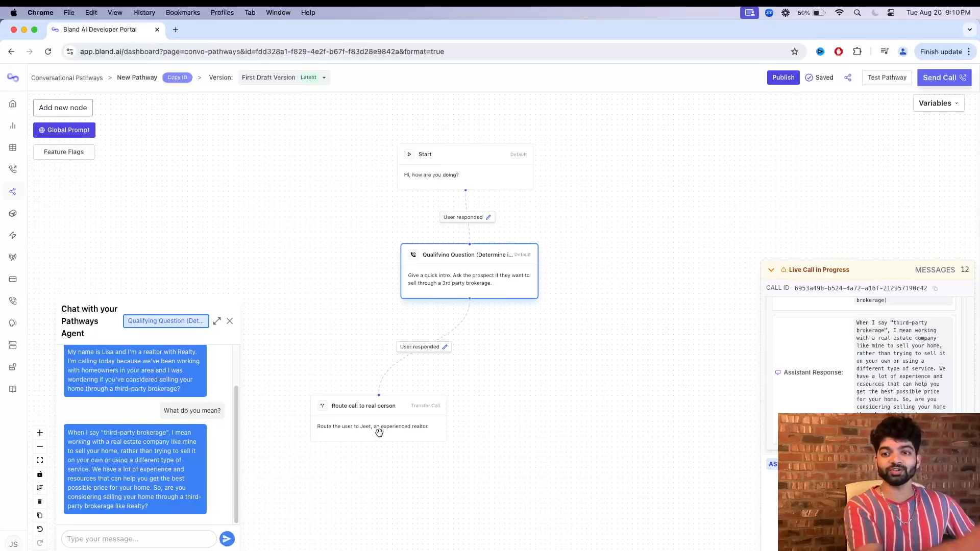
Label the connection from the qualifying node to the routing node "Yes, the user wants to sell there home through a brokerage" and save it.
click(445, 347)
click(844, 218)
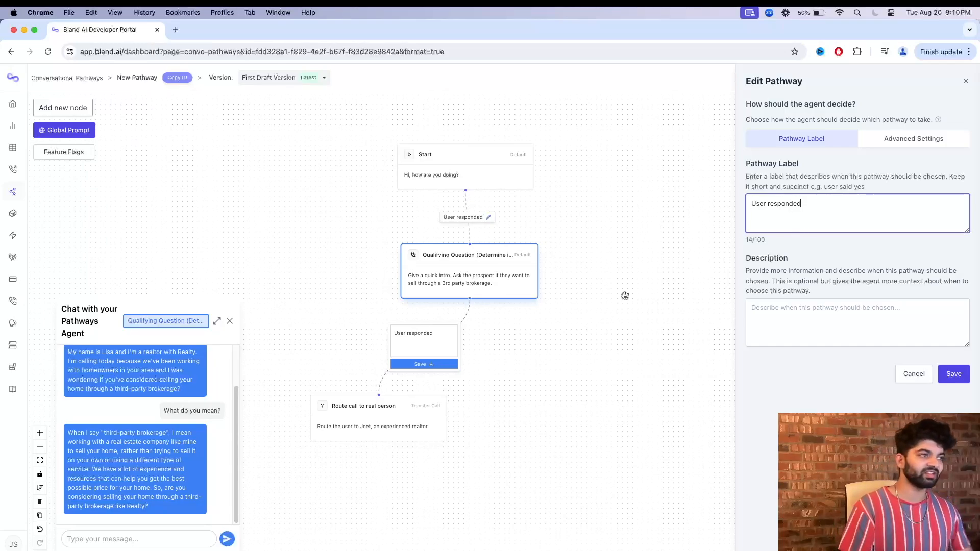
click(436, 347)
key(super+a)
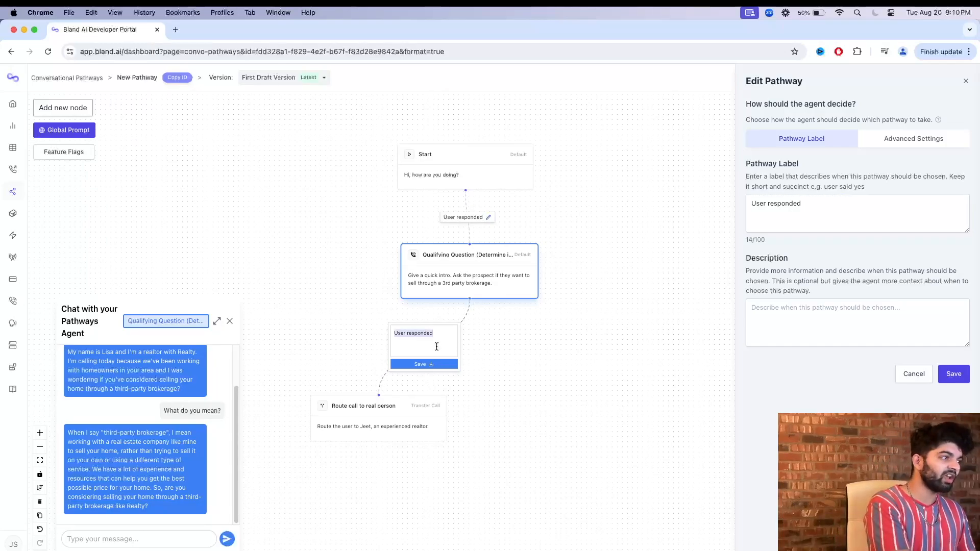
text(Yes, the us)
text(er wants )
text(to send)
key(BackSpace)
key(BackSpace)
key(BackSpace)
key(BackSpace)
text(sell there home through a brokerage)
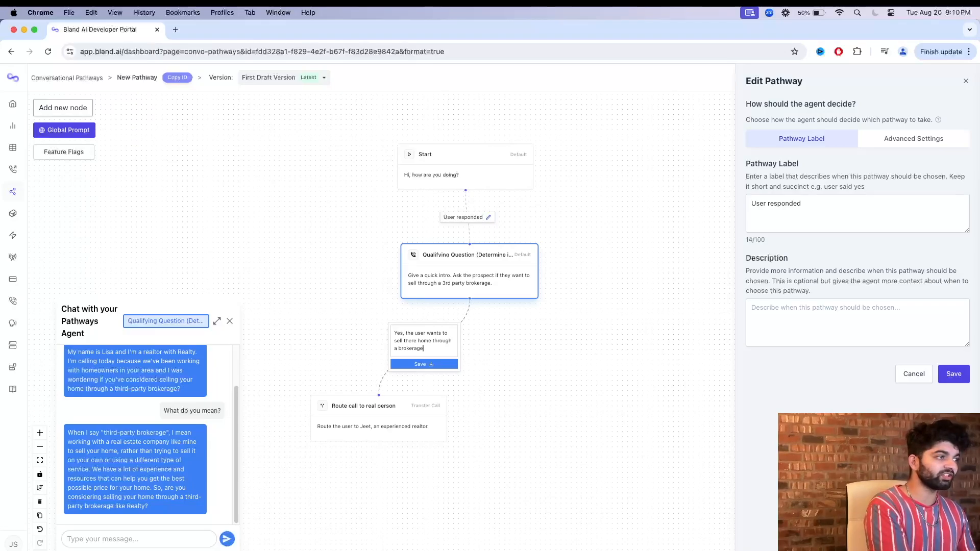
triple_click(435, 352)
key(super+c)
triple_click(776, 205)
key(super+v)
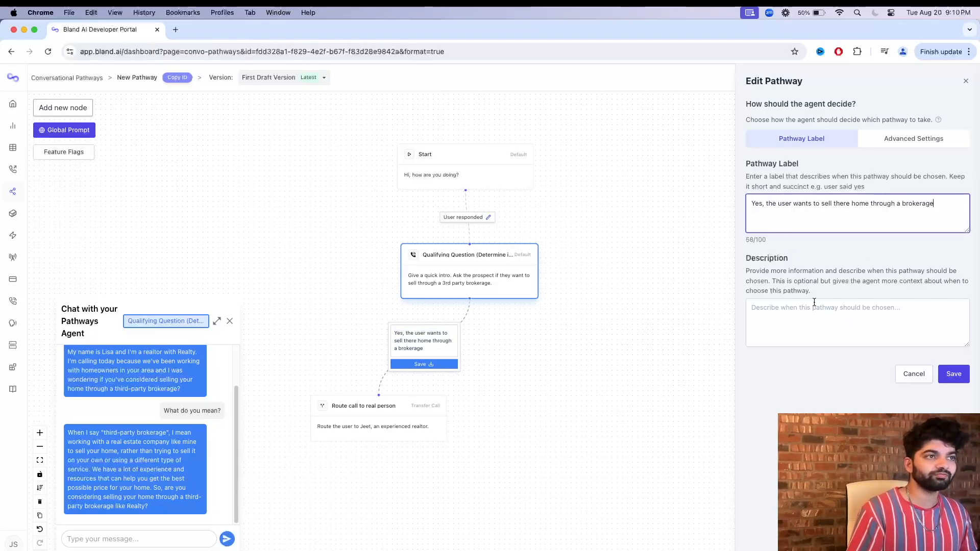
click(953, 375)
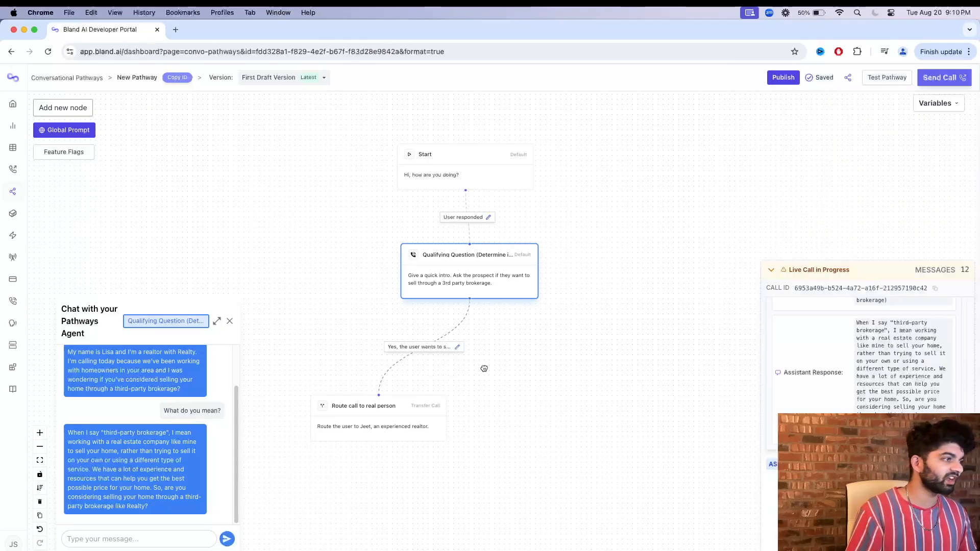
Collapse the live call log, close the test chat, and move the routing node farther down and left on the canvas.
click(771, 270)
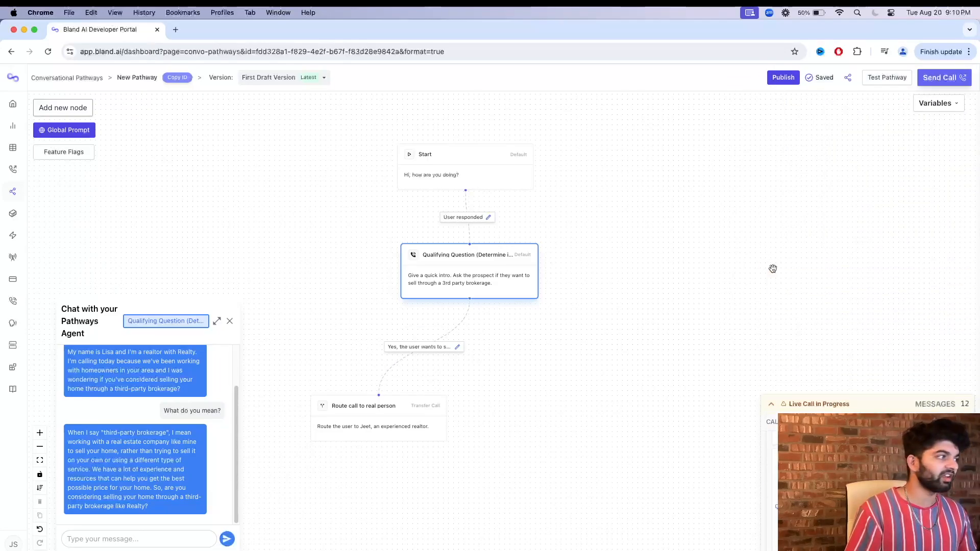
click(230, 322)
drag(423, 411, 357, 432)
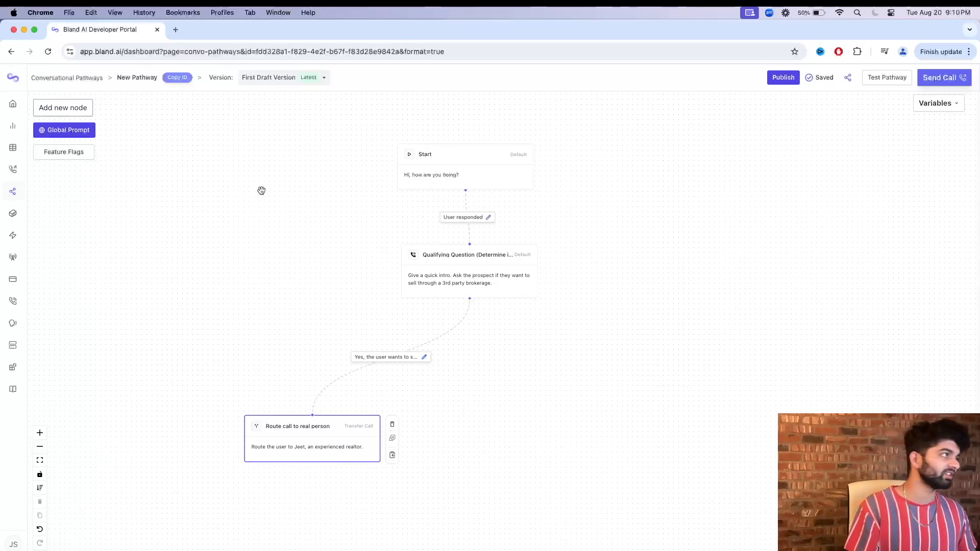
Add an End Call node beside the routing node and connect the Qualifying Question node to it.
click(59, 110)
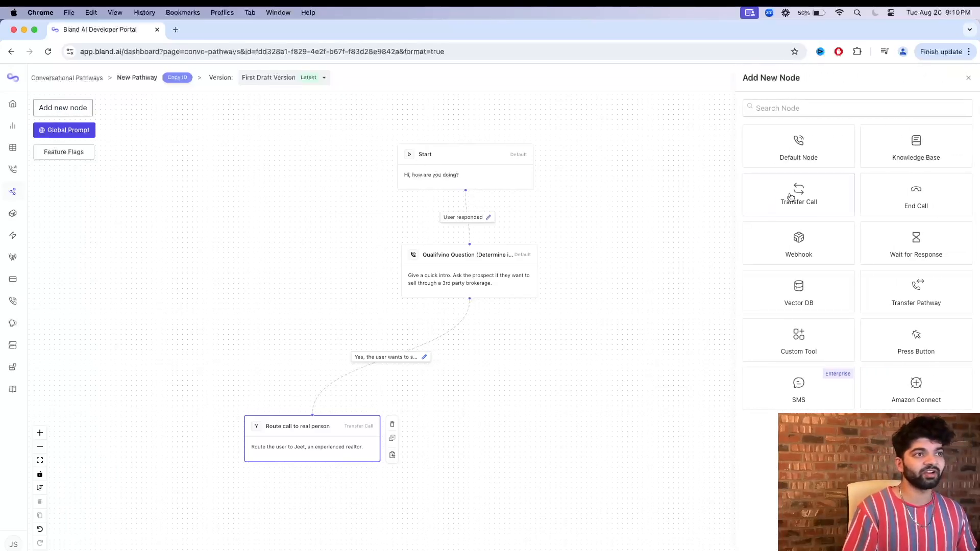
click(917, 196)
drag(555, 320, 605, 417)
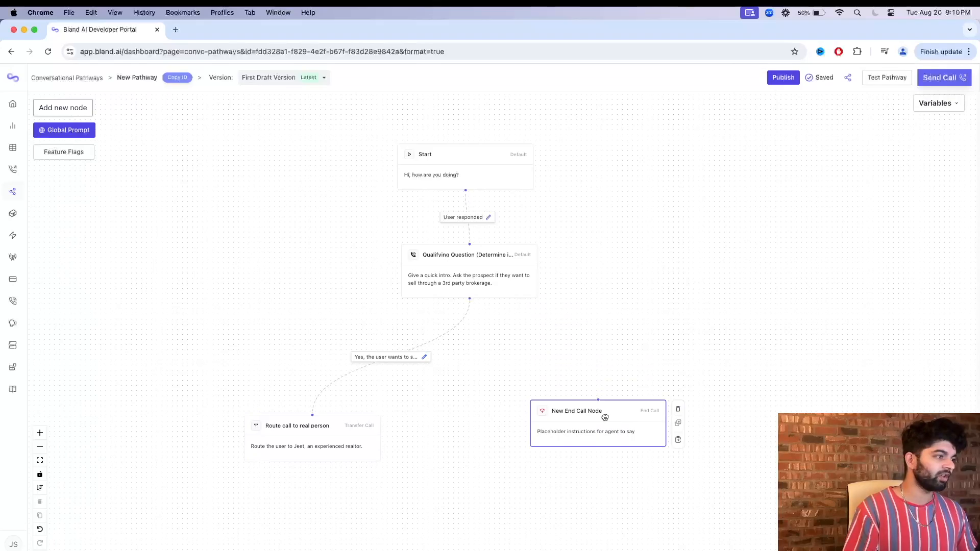
drag(470, 300, 597, 400)
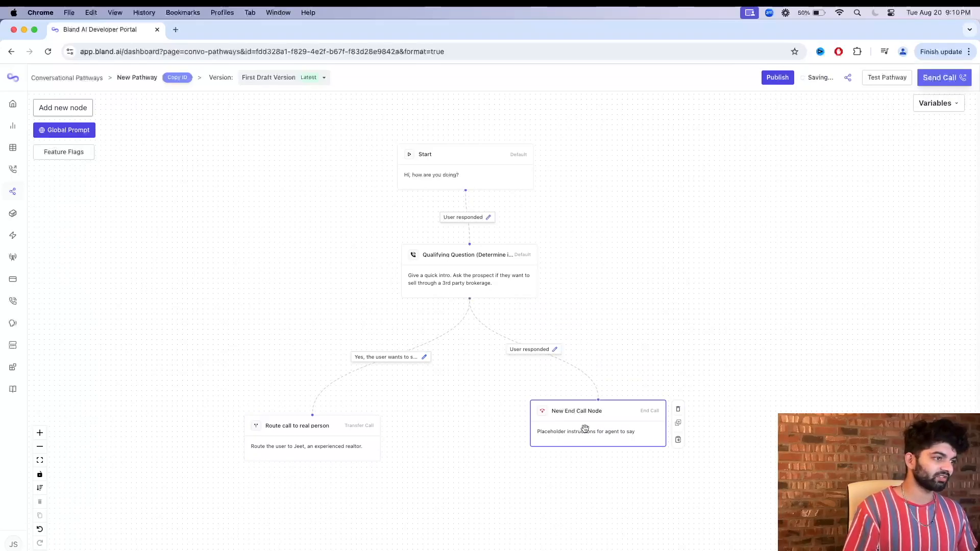
Rename the end-call node to "End Call Node" and set its prompt to "Thank the user for there time. Wish them good bye.".
click(585, 430)
double_click(222, 178)
key(BackSpace)
triple_click(251, 230)
text(Thank)
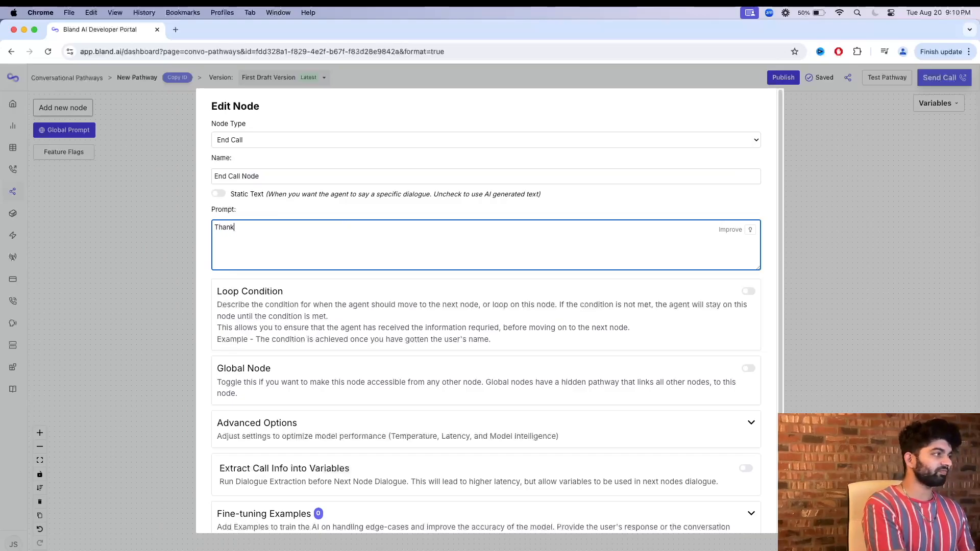
text( the user for there time.)
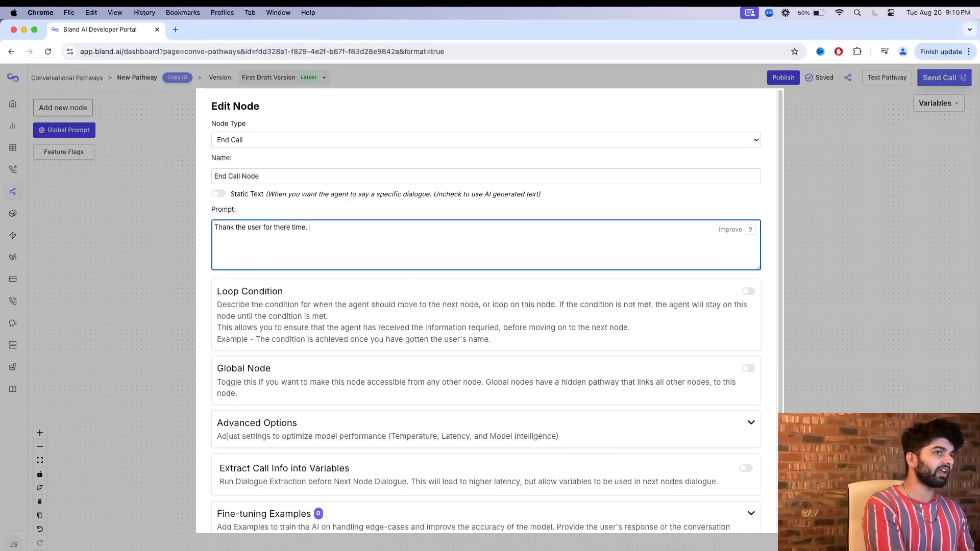
text( Wish them good by)
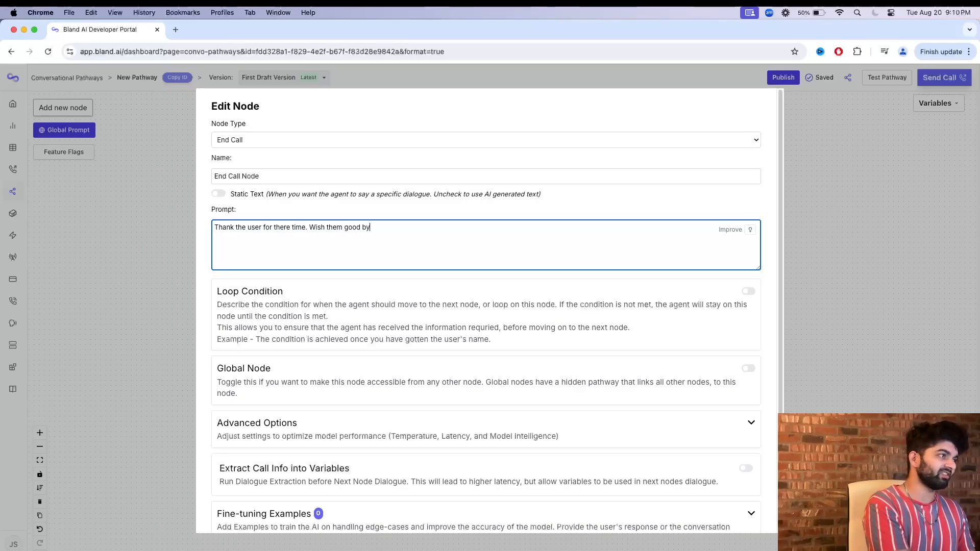
Set the end-call node's model type to Higher speed model in its advanced options and save the node.
scroll(339, 427, down, 1)
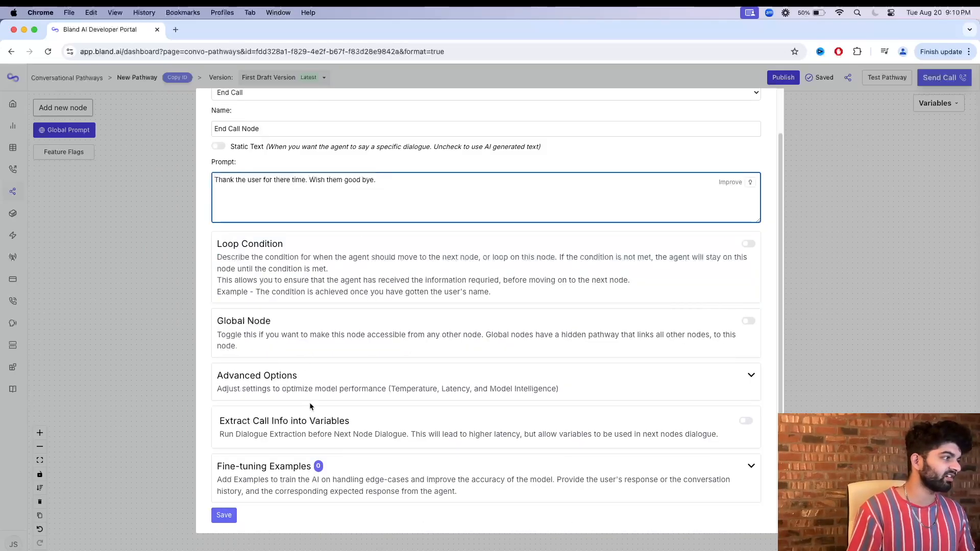
click(308, 382)
click(294, 420)
click(281, 383)
scroll(261, 422, down, 3)
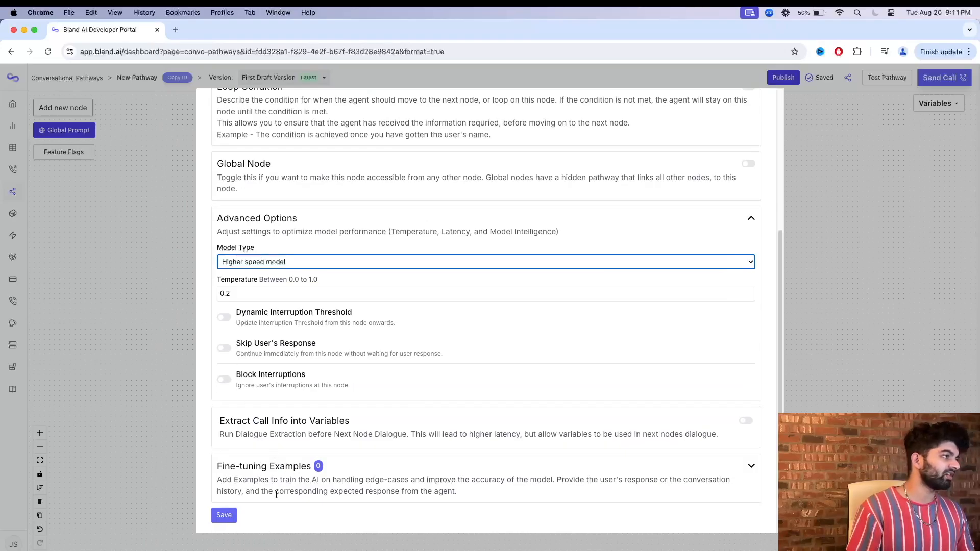
scroll(305, 477, up, 4)
scroll(355, 478, down, 4)
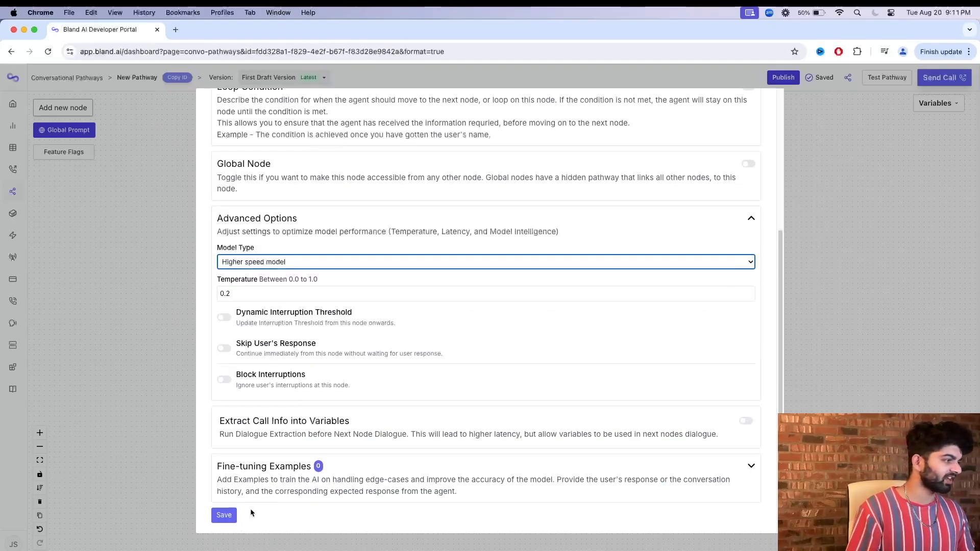
click(223, 516)
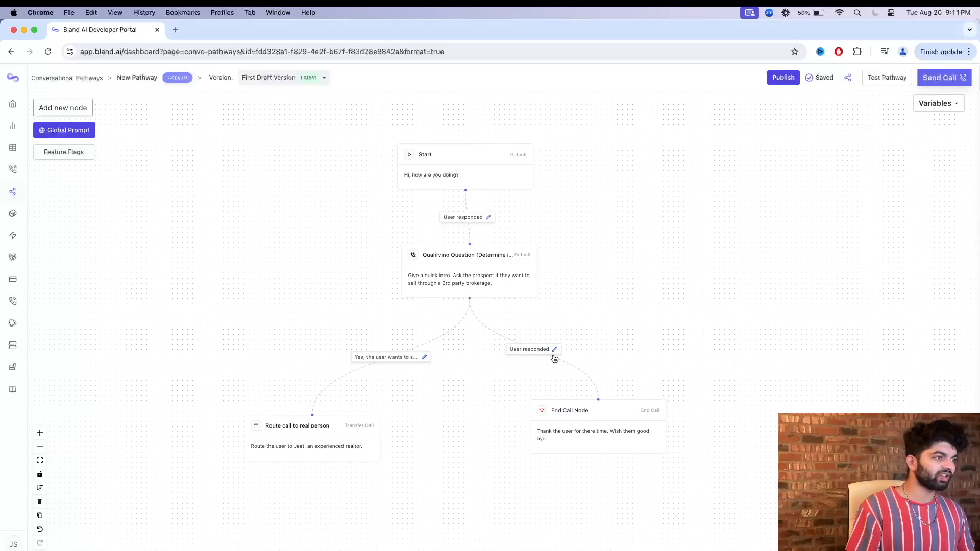
Label the End Call connection "No, the user does not want to sell their home through a 3rd party brokerage", save it, and shift that node outward.
click(555, 349)
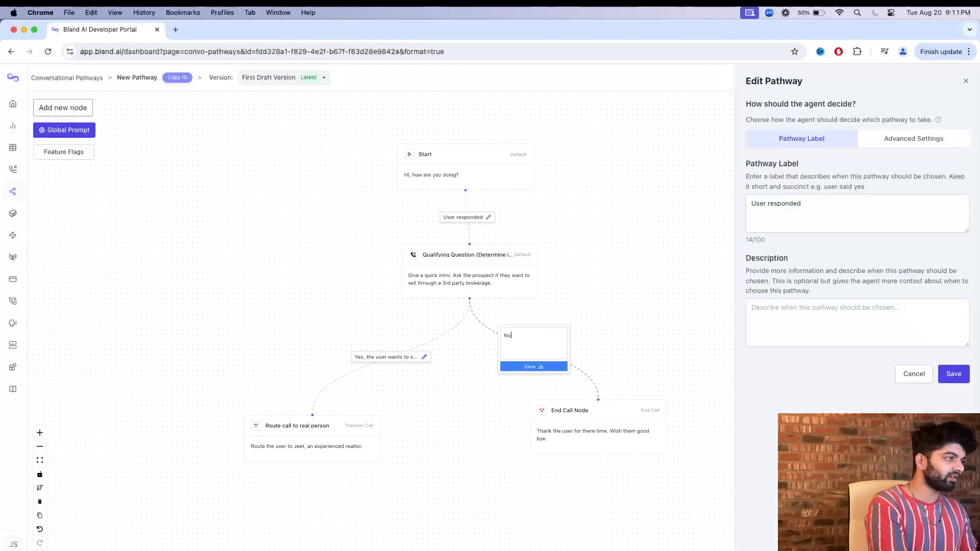
text(No, the user does not wan)
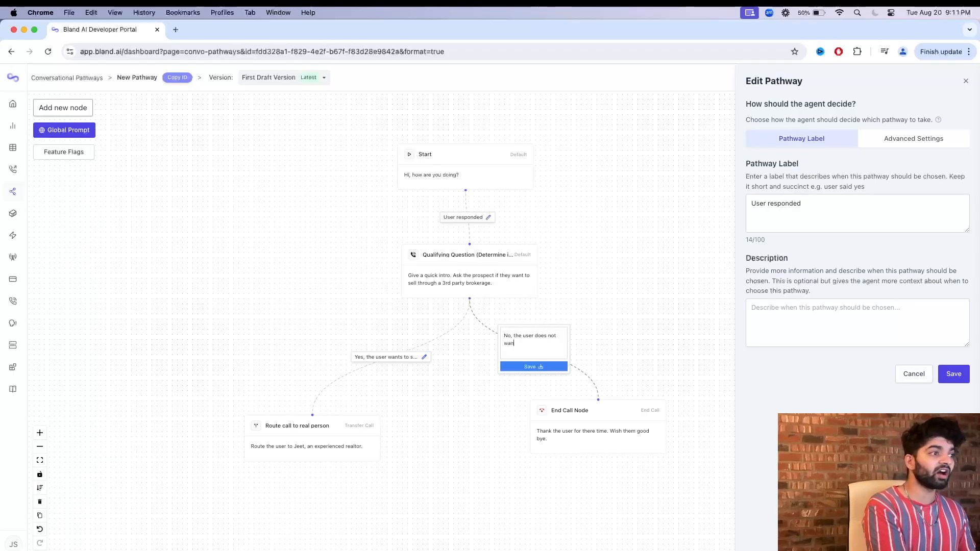
text(t to se)
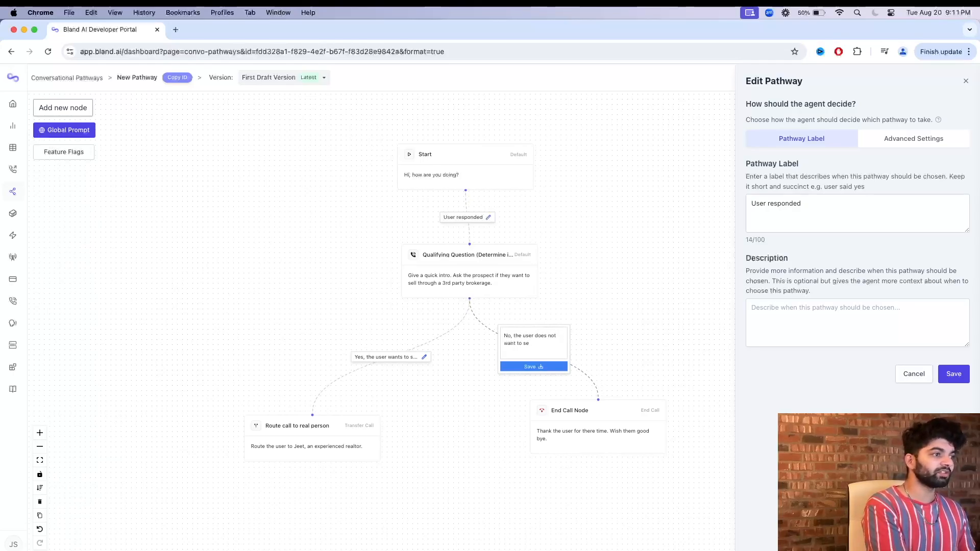
text(ll their home throug)
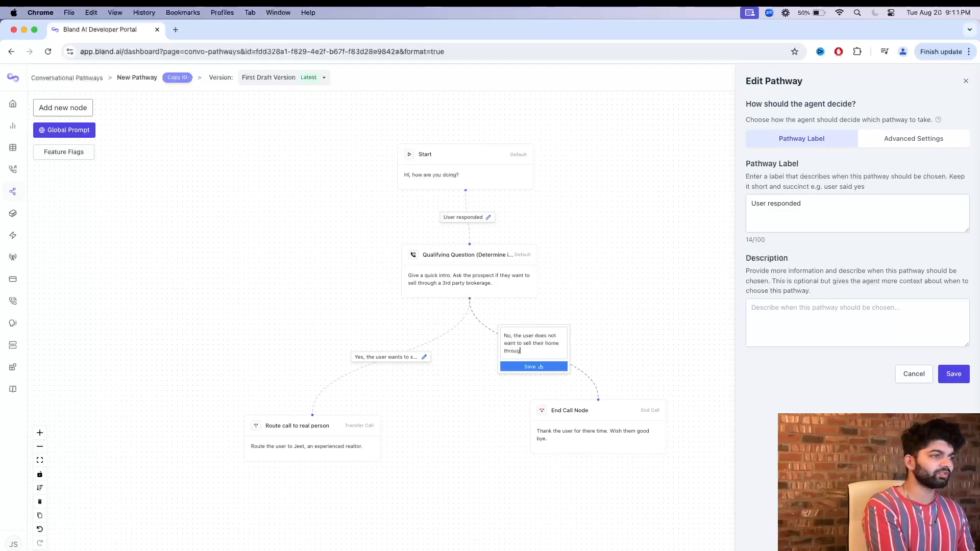
text(h a 3rd party brokerage)
key(super+a)
key(super+c)
triple_click(831, 201)
key(super+v)
click(954, 373)
drag(595, 415, 629, 432)
Start a pathway test chat, reply "Very well. And you sir?" to the greeting, and read the agent's qualifying question.
click(876, 84)
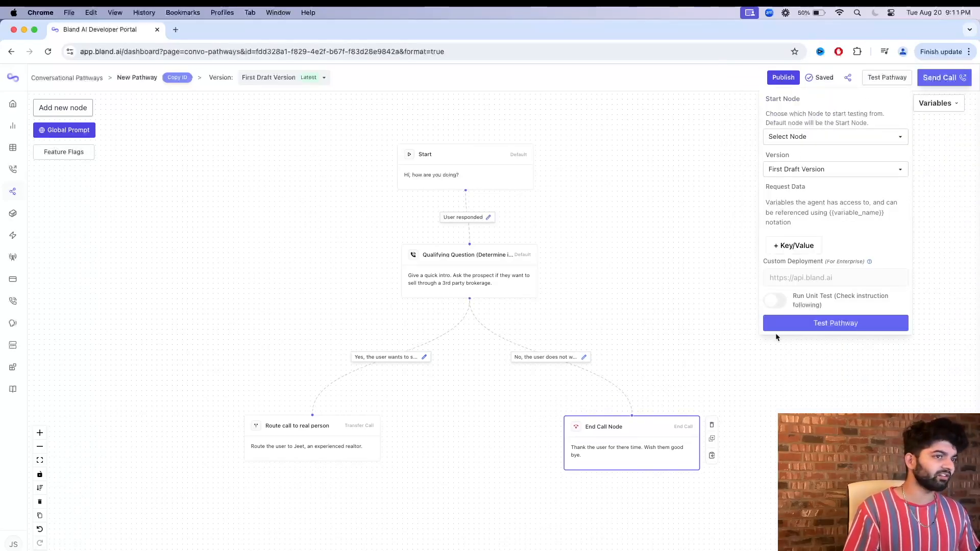
click(777, 323)
click(137, 541)
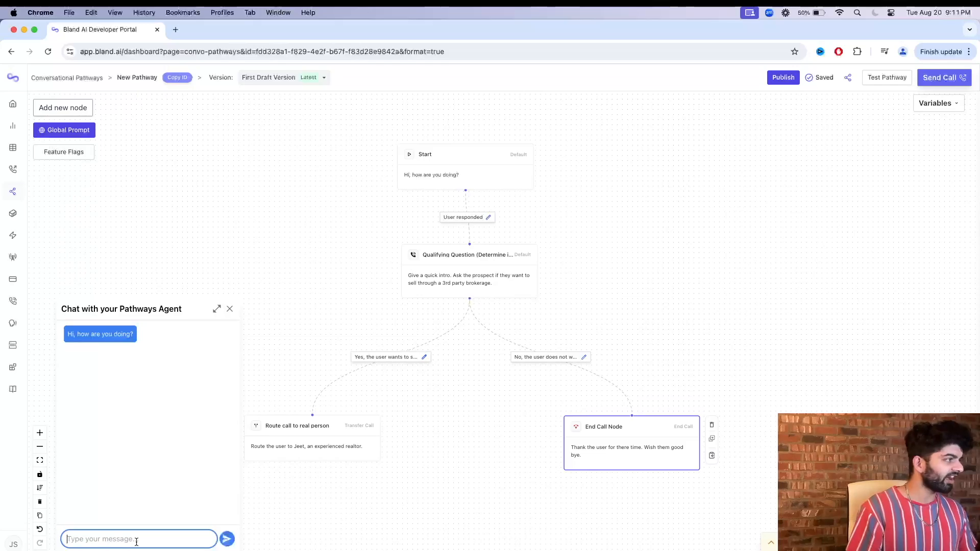
text(Ver)
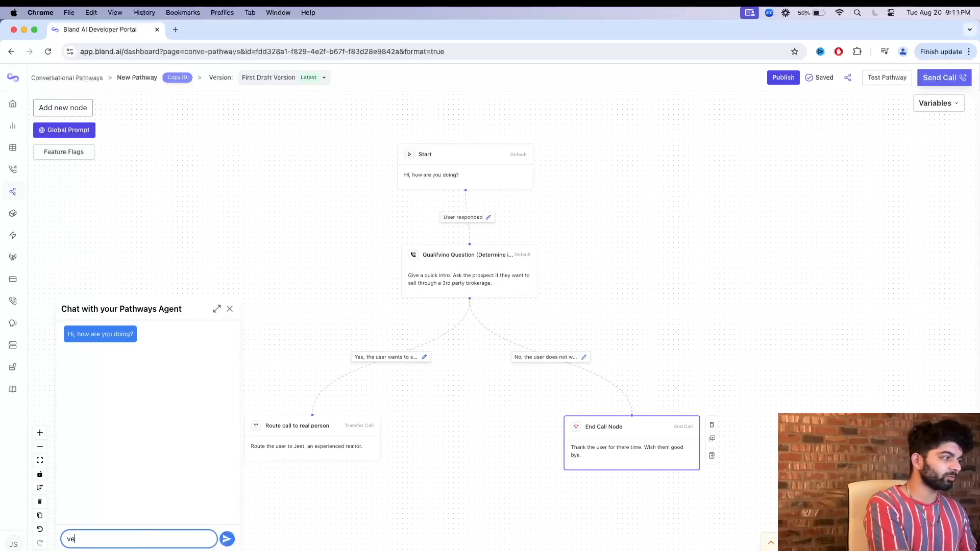
text(y well. And you sir?)
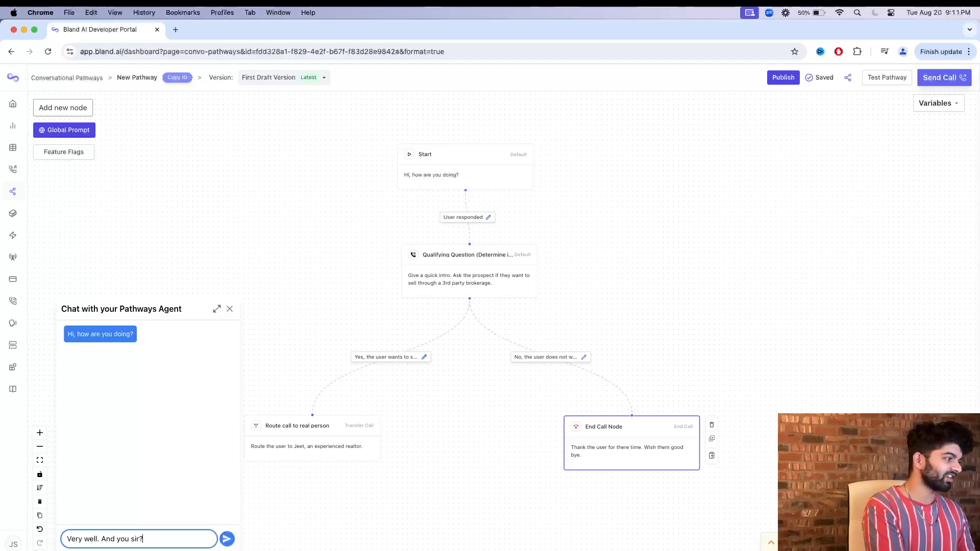
key(Return)
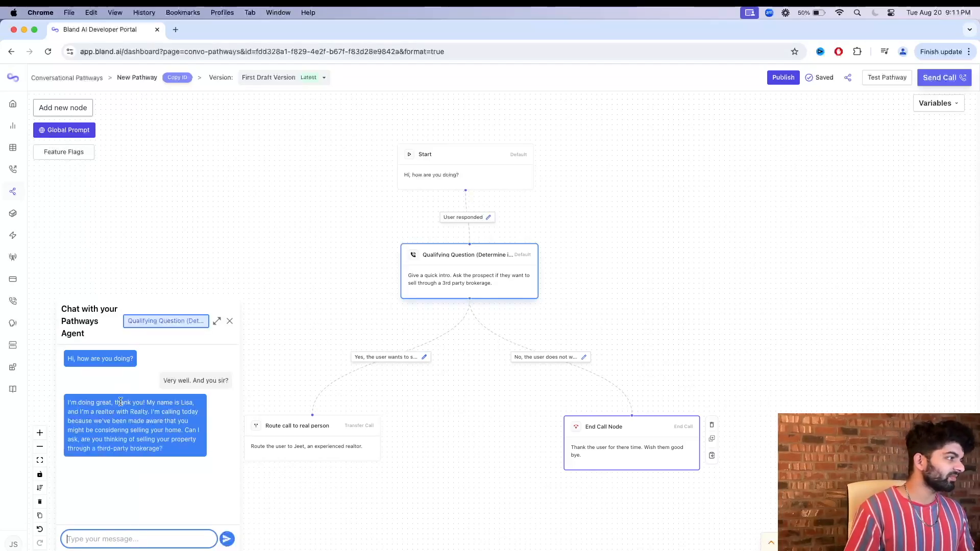
click(149, 405)
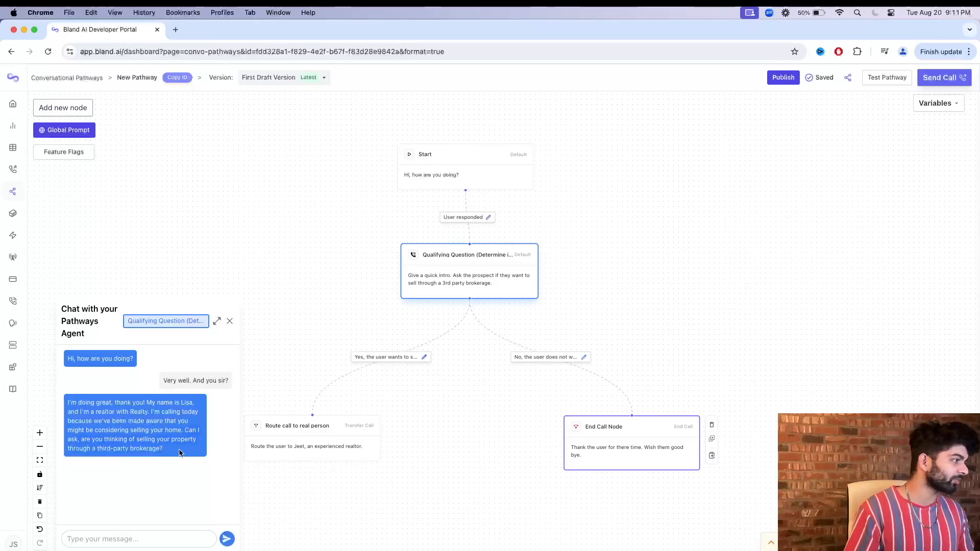
Answer the qualifying question with "Why yes. Why do you ask?" to test the transfer branch.
click(118, 541)
text(Why)
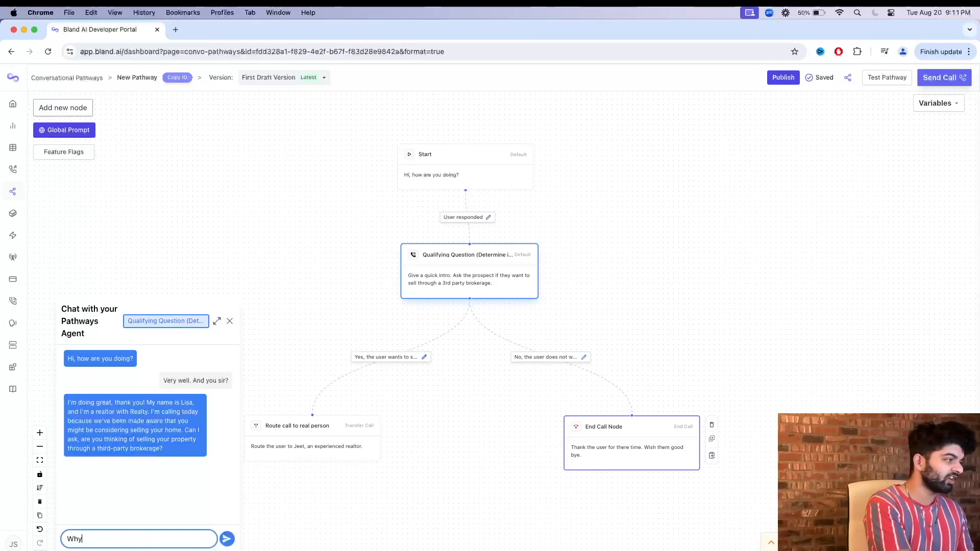
text( yes. Why do you ask?)
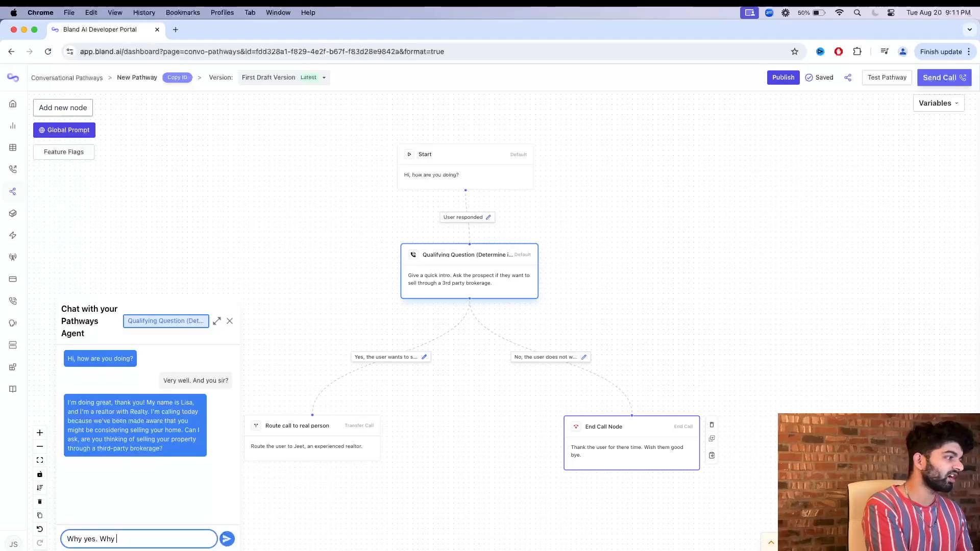
key(Return)
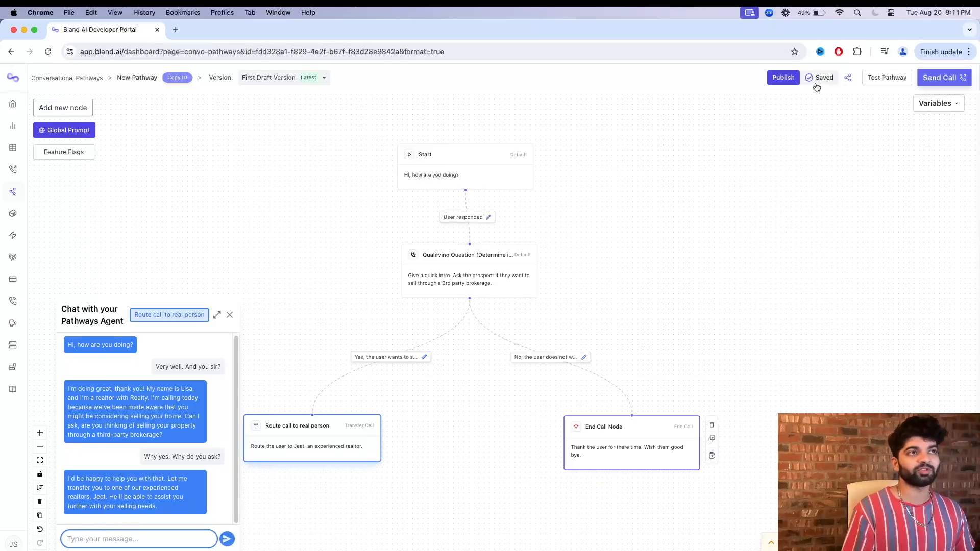
Restart the pathway test, reply "Good" and "No I am not. Stop calling me.", and read the agent's closing reply.
click(878, 77)
click(822, 321)
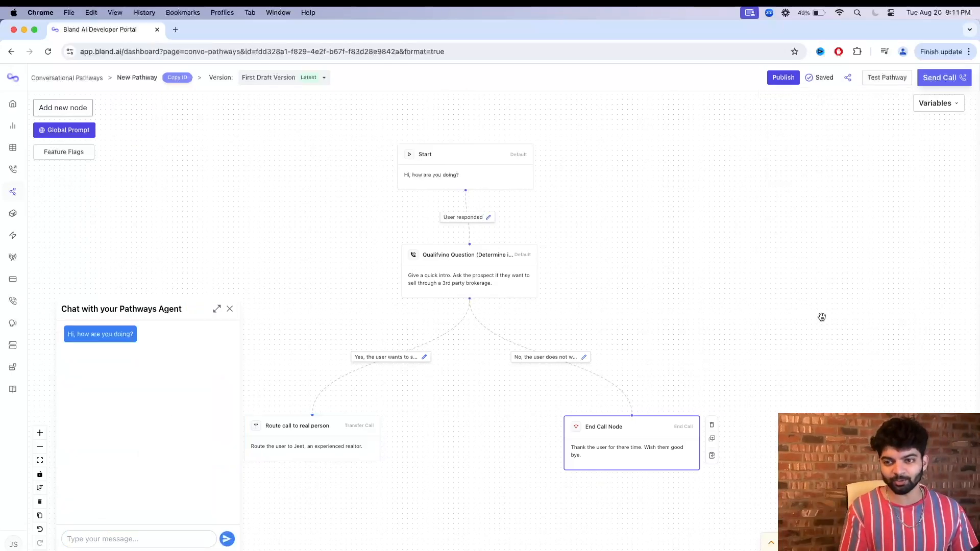
click(169, 539)
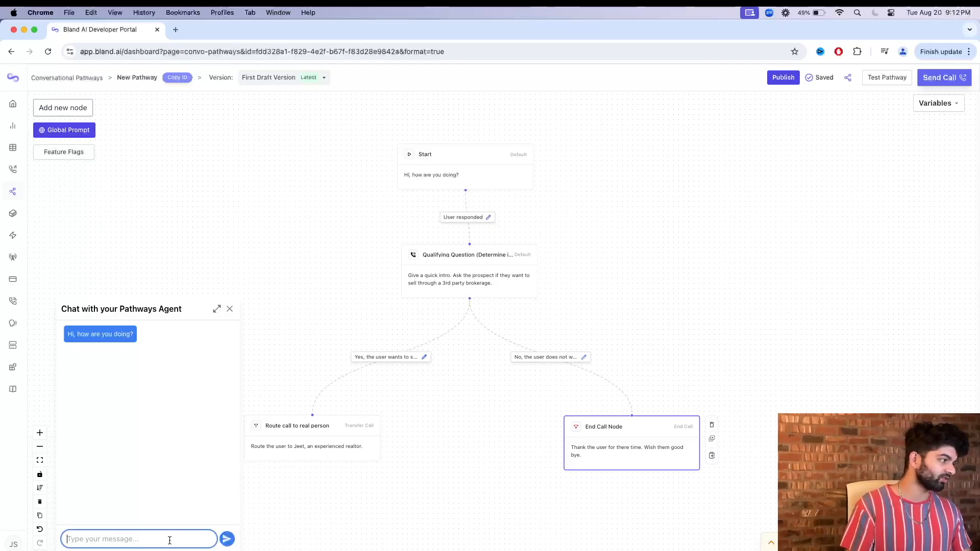
text(Good)
key(Return)
text(No)
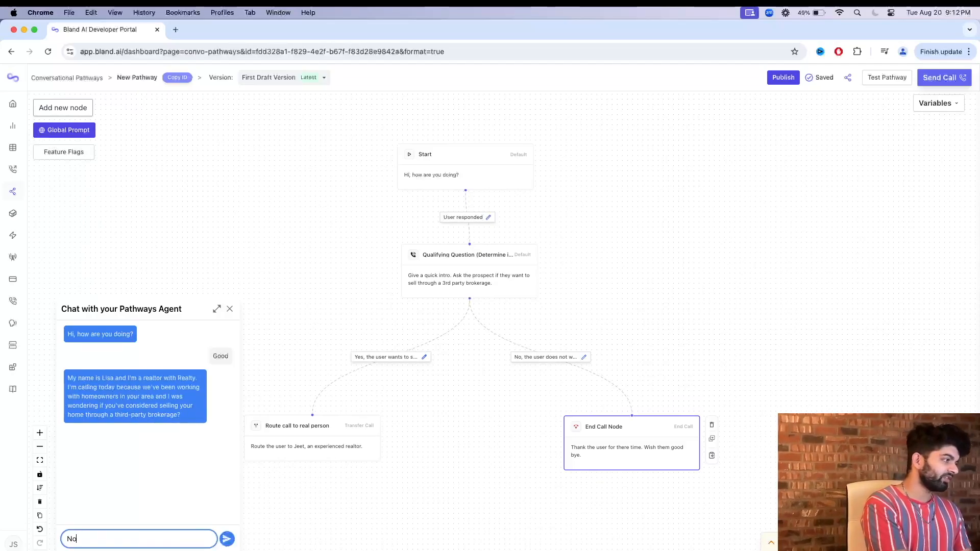
text( I am not. St)
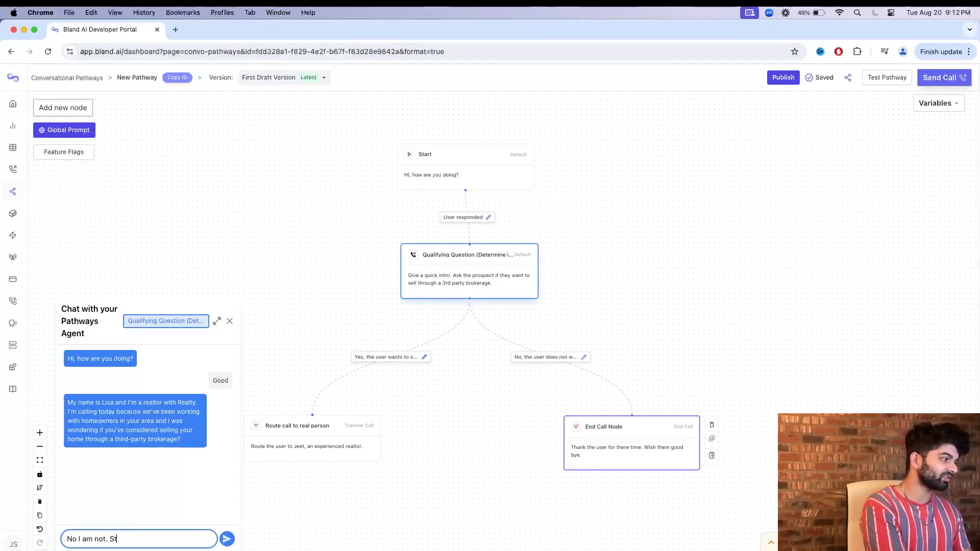
text(op calling me)
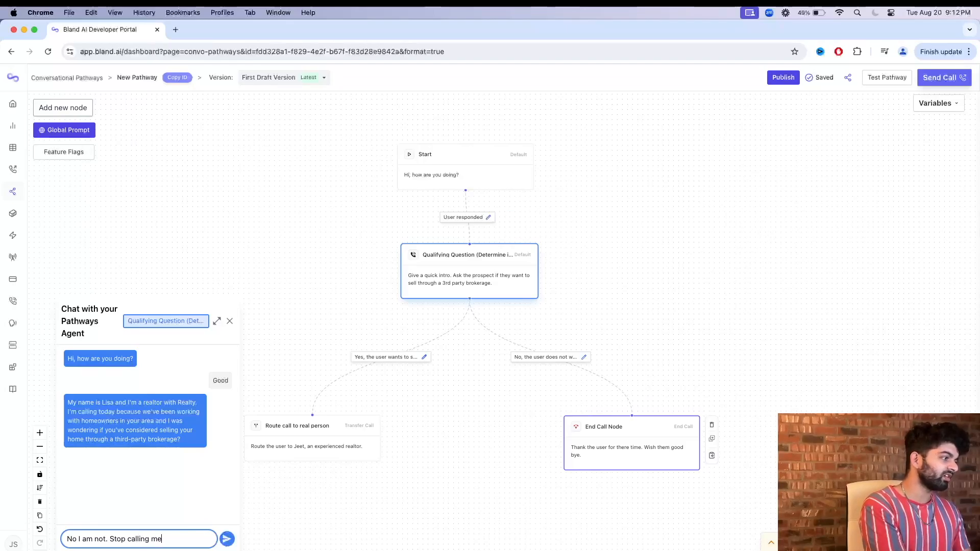
text(.)
key(Return)
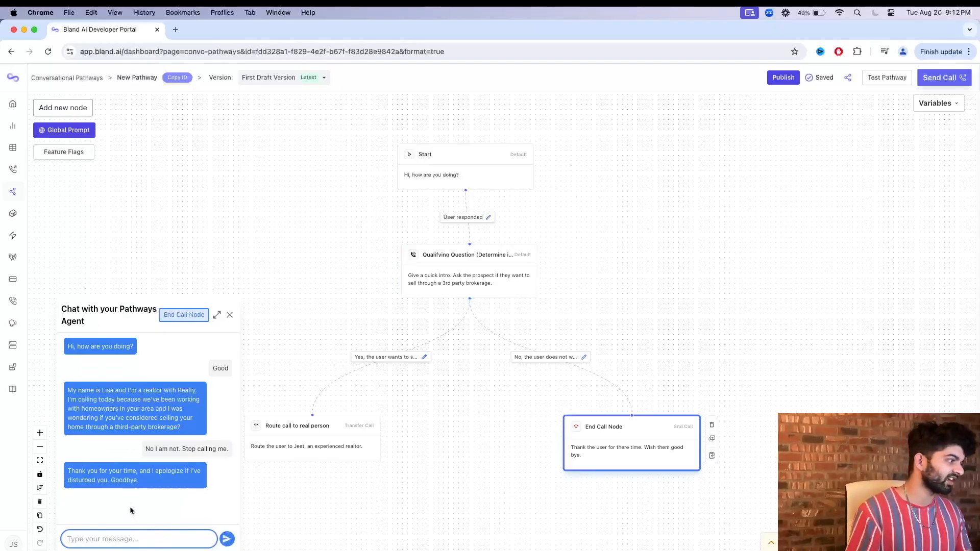
click(75, 472)
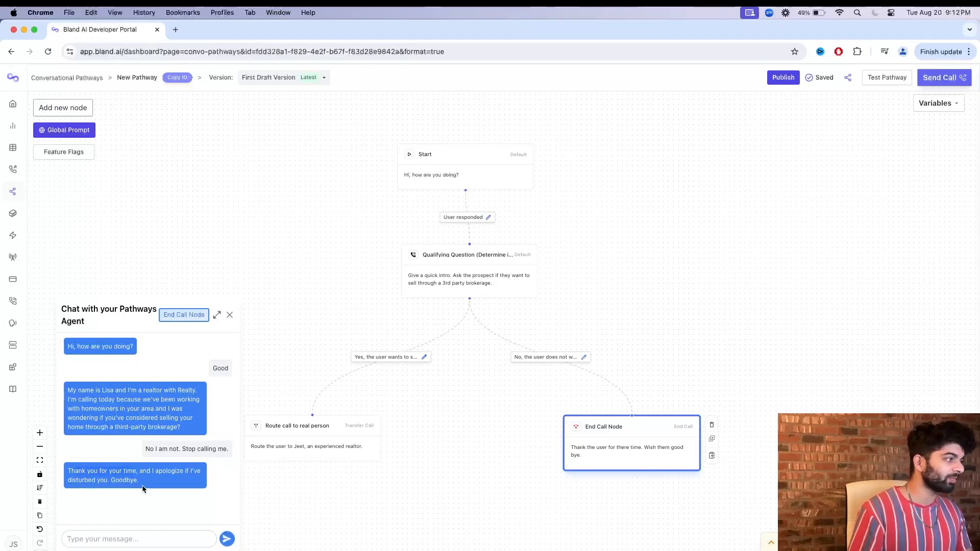
Expand the live call log to examine the test call's details.
click(771, 544)
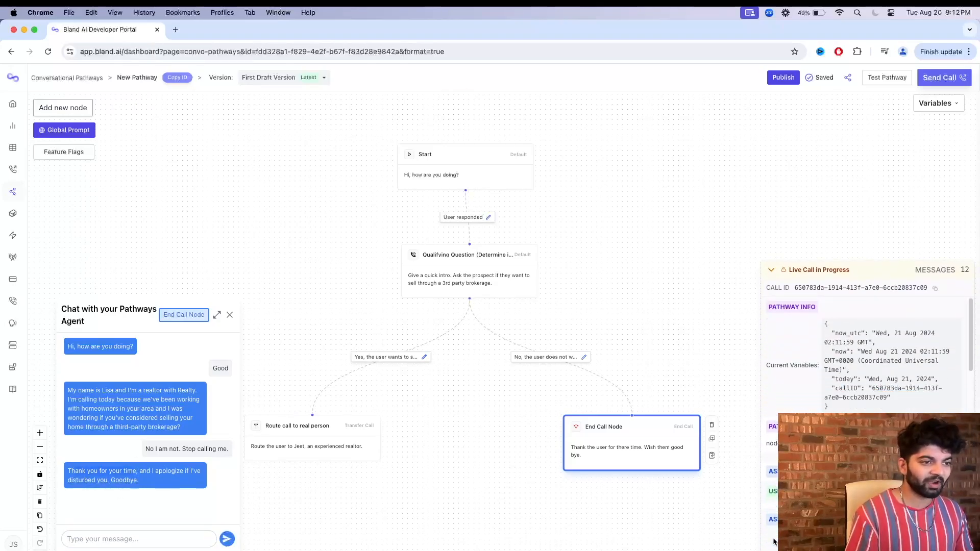